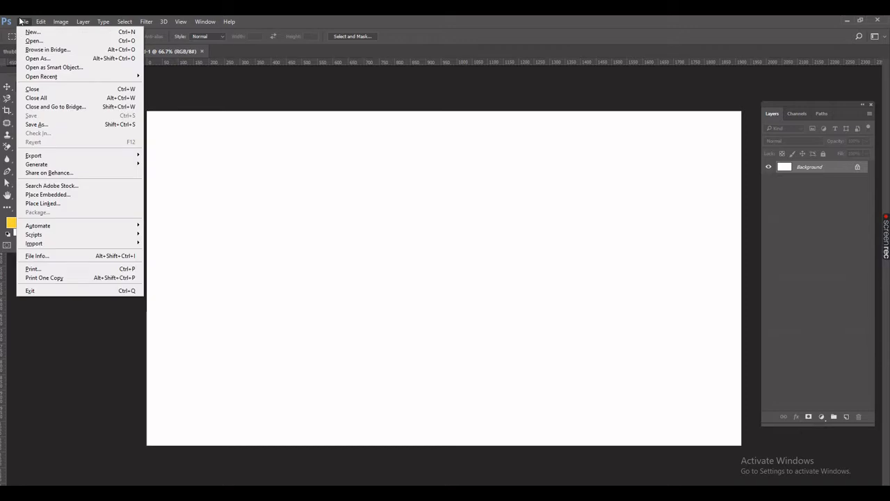
Step: Create a new RGB document 1280 pixels wide in 16:9 proportion, with 72 ppi resolution and a white background, and activate the Move tool
click(34, 33)
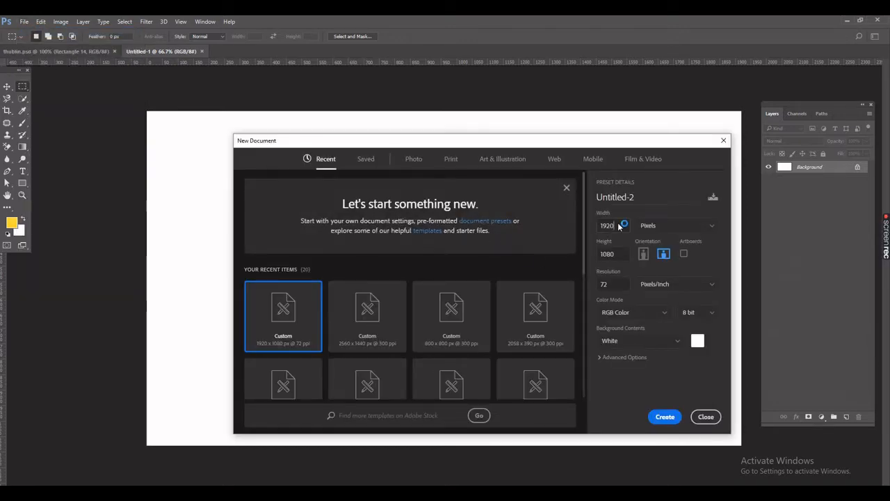
drag(619, 226, 597, 221)
text(1)
click(611, 254)
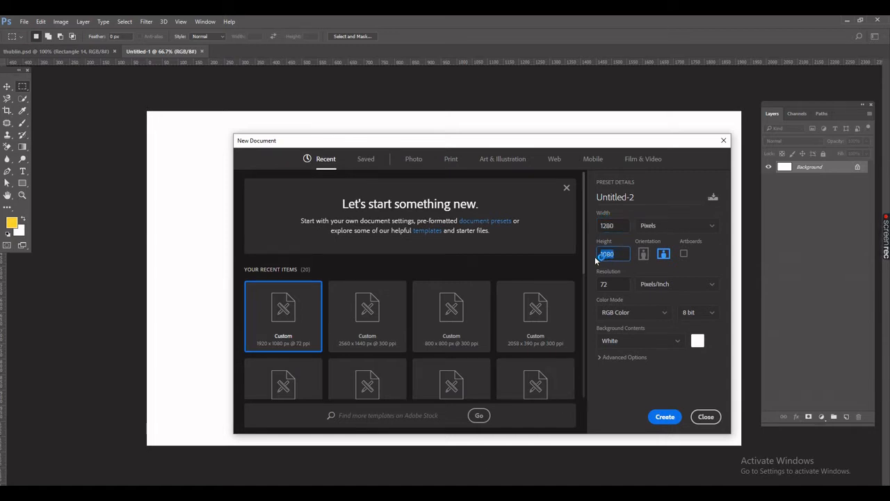
key(BackSpace)
click(661, 420)
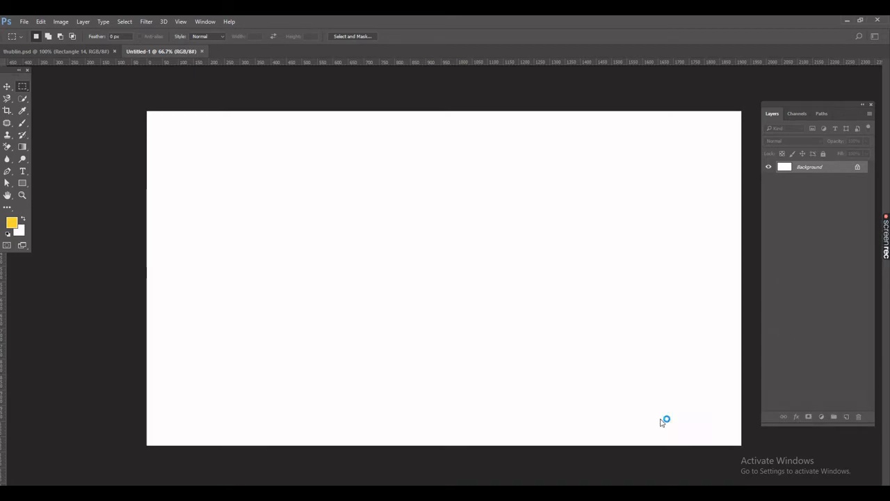
click(7, 86)
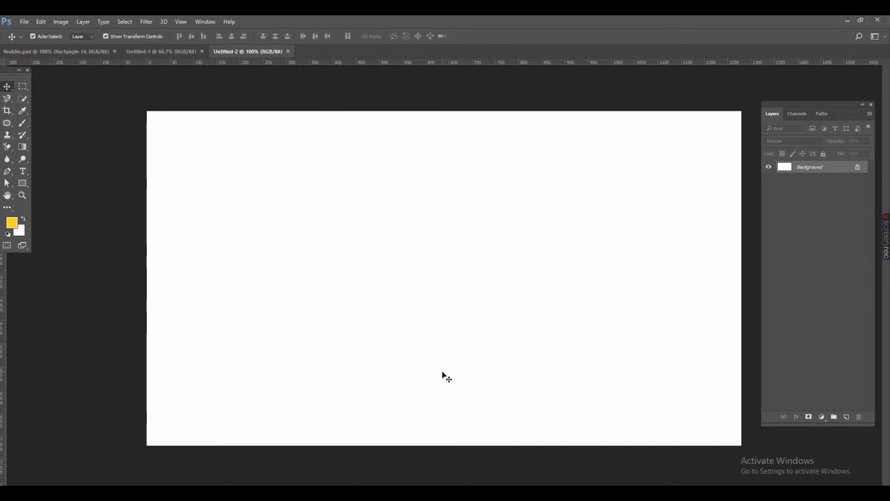
Step: Switch to Notepad, cut all of its text and minimise the window
key(alt+Tab)
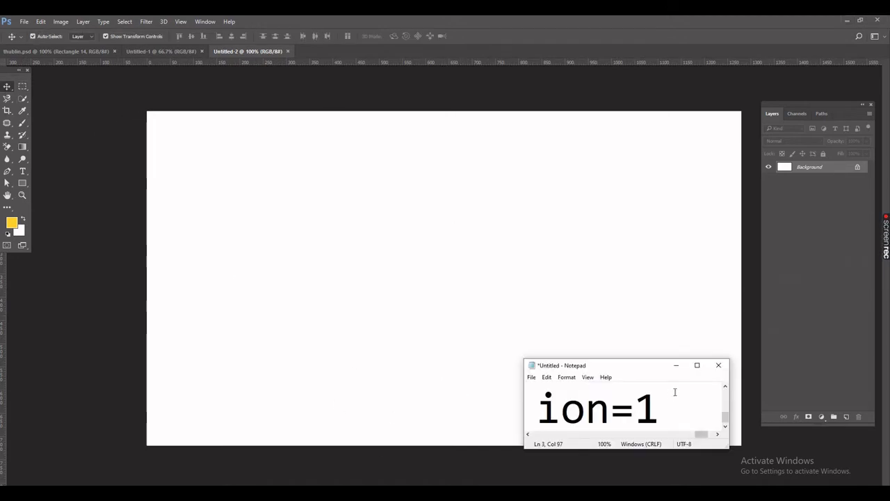
key(ctrl+a)
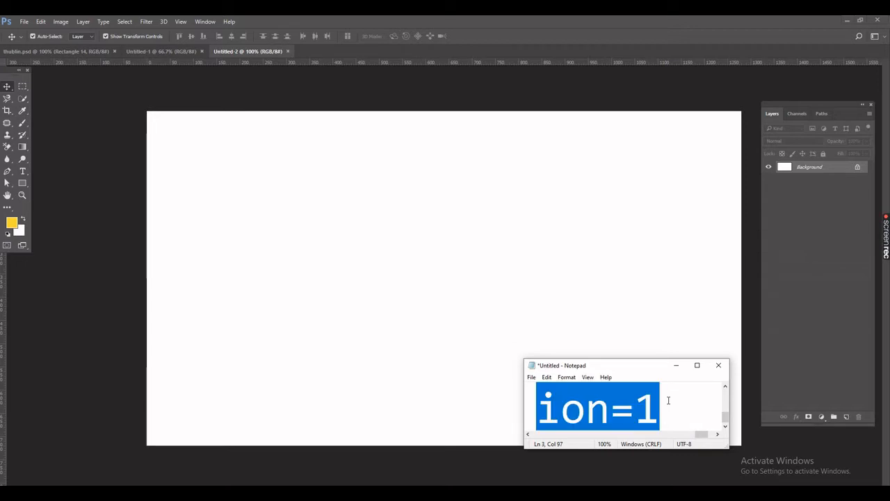
key(ctrl+x)
click(676, 366)
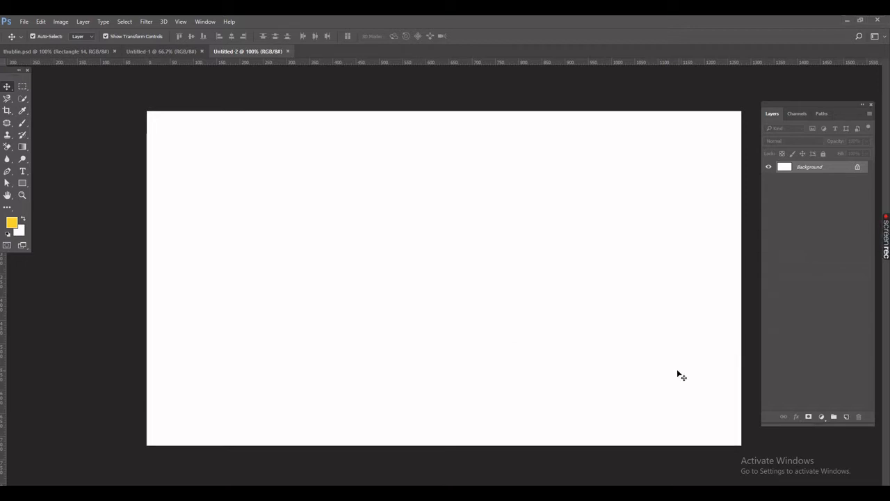
Step: Draw a rectangle shape about 1305 by 734 px covering the whole canvas and dismiss its shape properties
click(22, 182)
drag(142, 105, 749, 446)
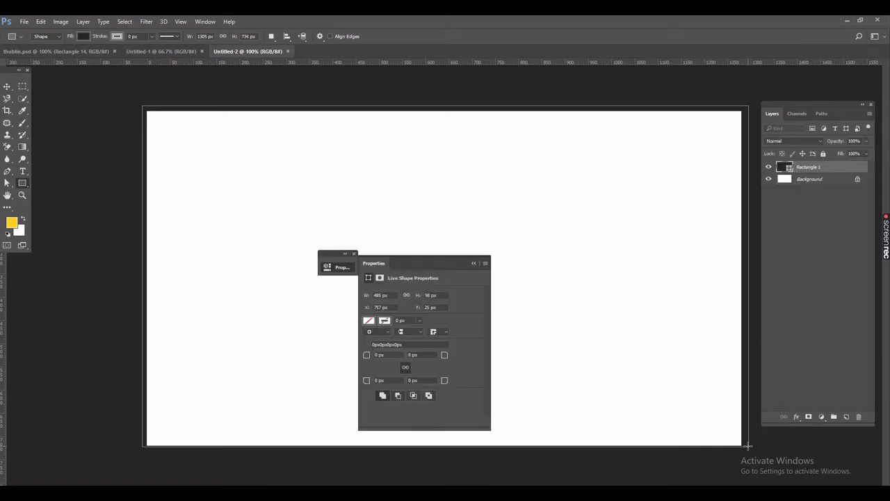
click(354, 253)
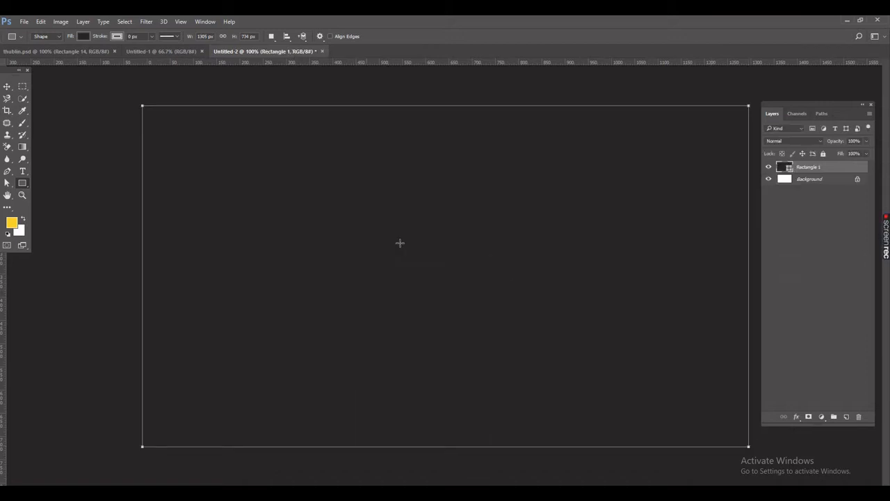
Step: Change the rectangle's fill colour to black (#000000) and deselect the shape
double_click(789, 170)
drag(486, 379, 540, 460)
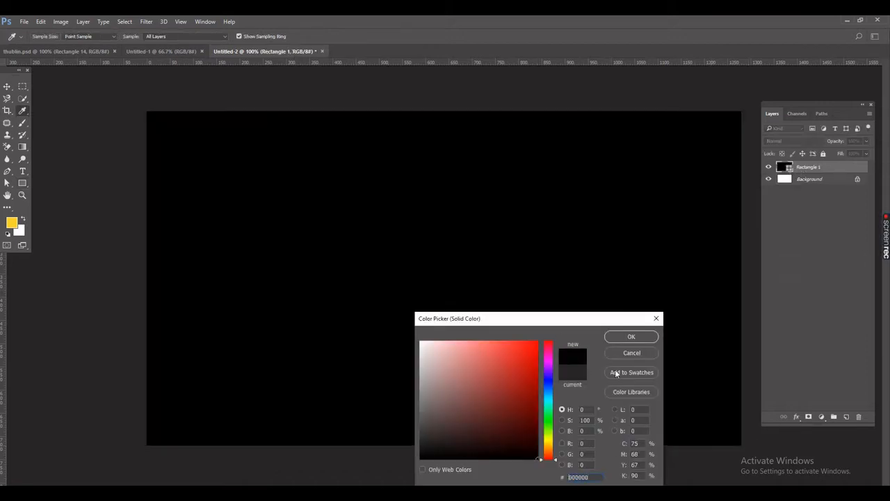
click(630, 337)
click(7, 86)
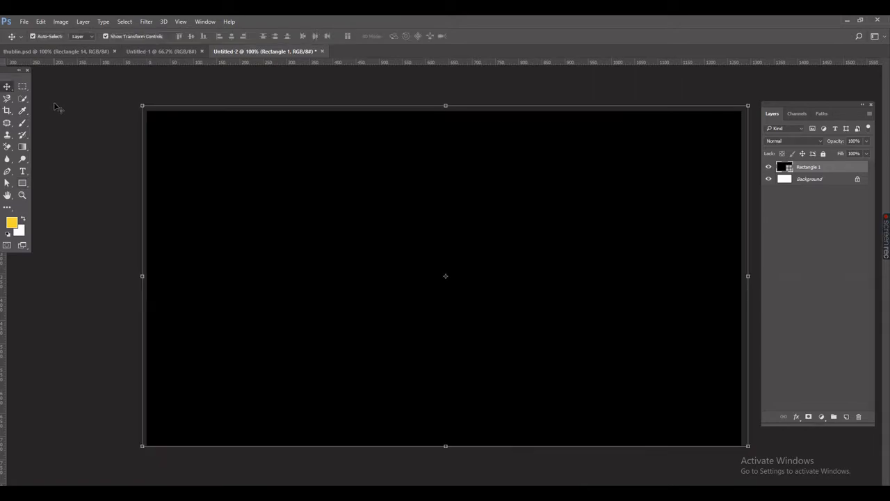
click(59, 107)
Step: Start saving the document as a Photoshop file named thub and browse from drive C: through design-work and graphic to the blog folder
key(ctrl+s)
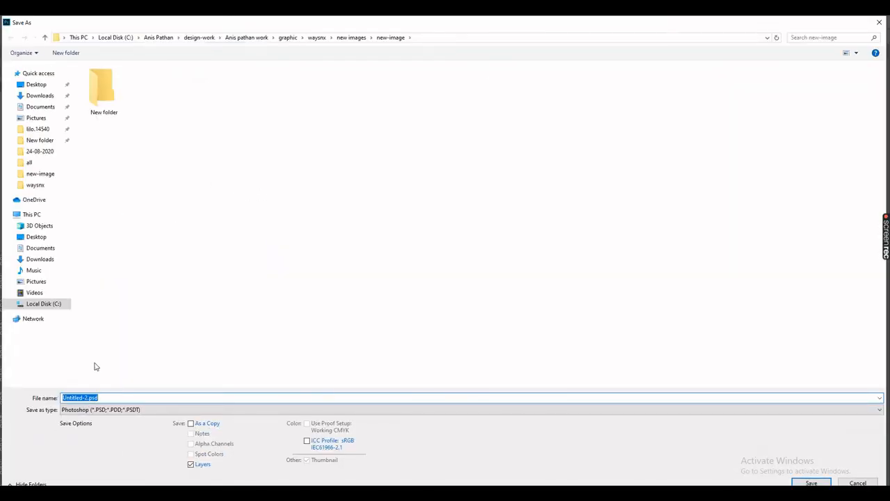
key(BackSpace)
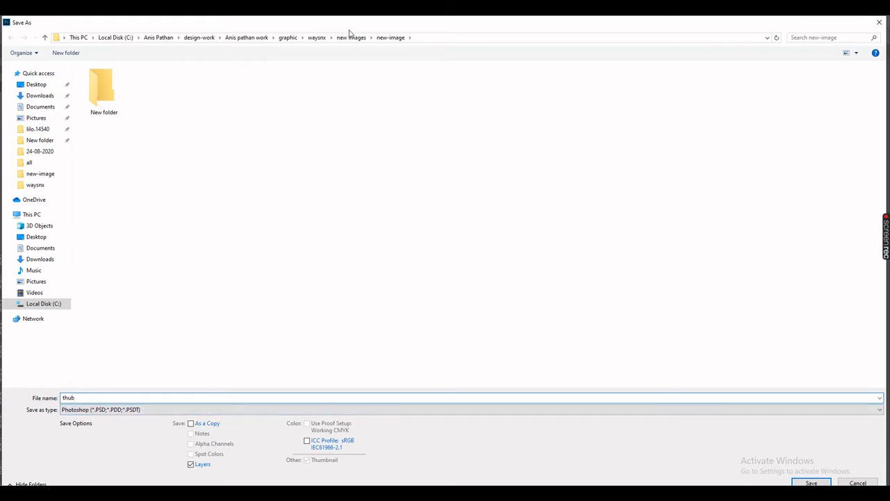
click(47, 307)
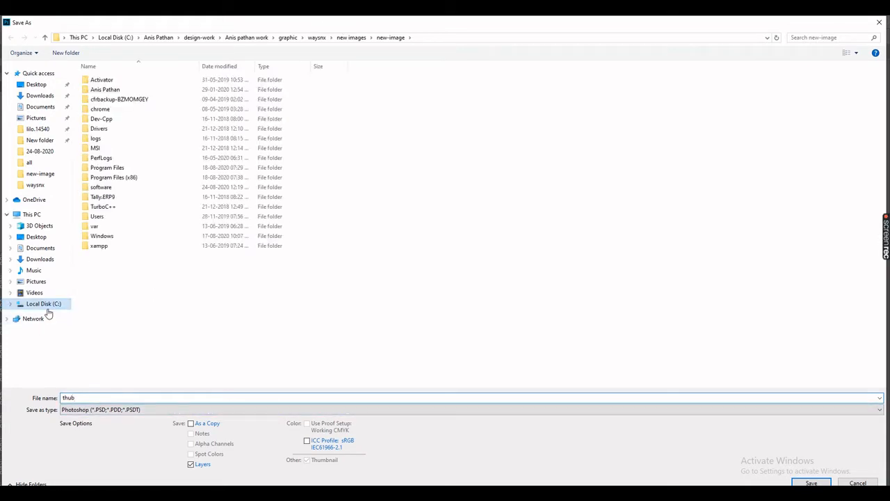
click(98, 89)
double_click(98, 91)
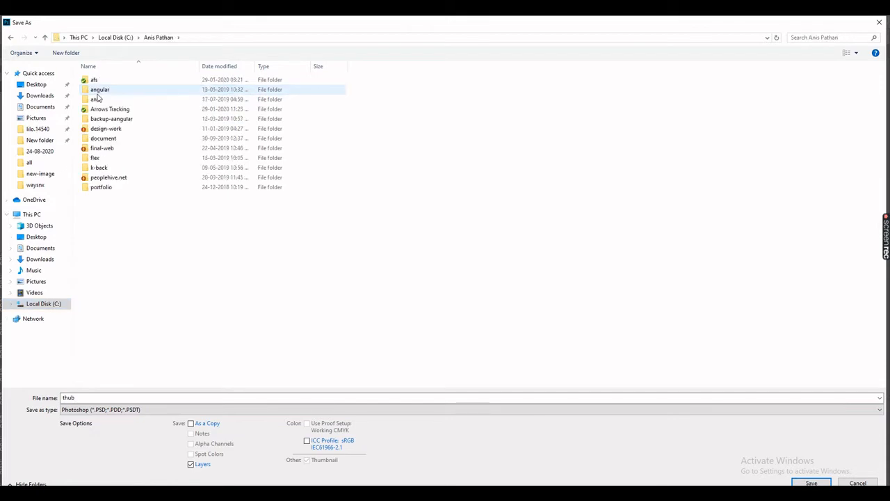
click(104, 130)
double_click(104, 131)
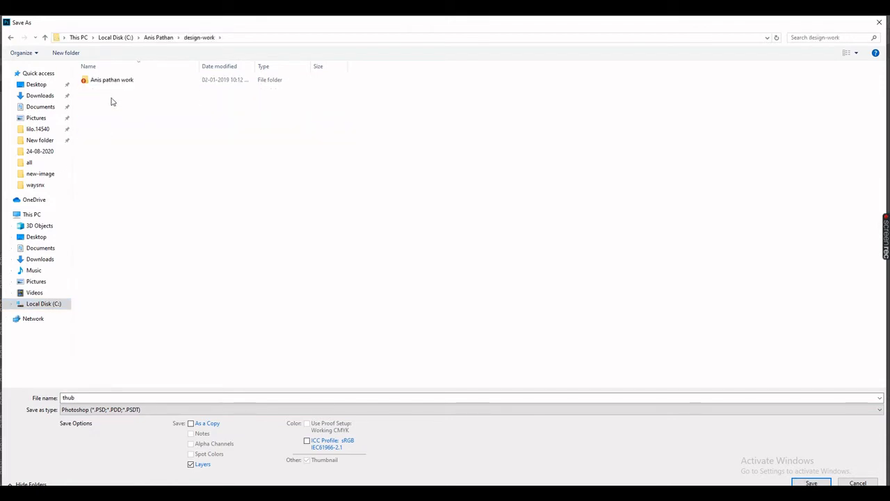
double_click(115, 83)
double_click(113, 82)
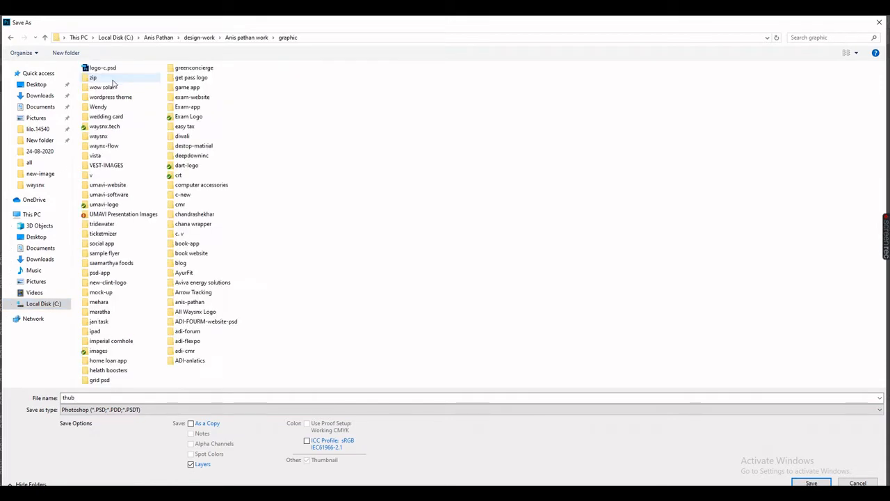
key(b)
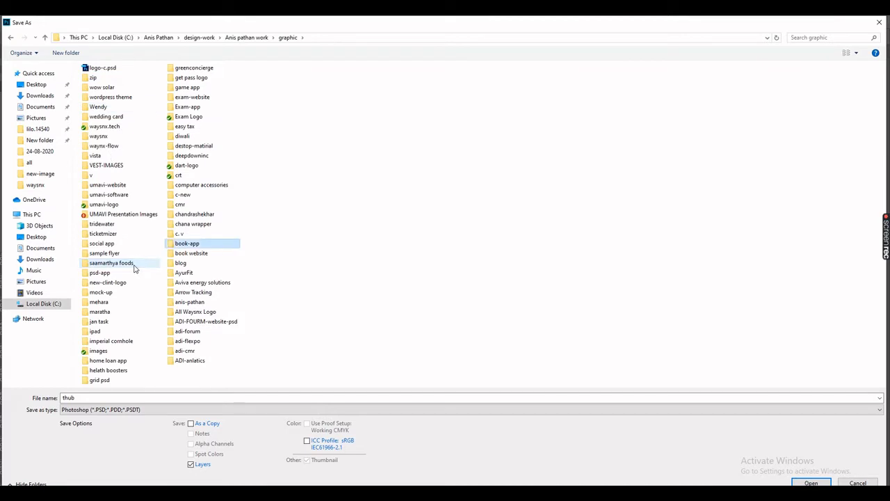
double_click(185, 264)
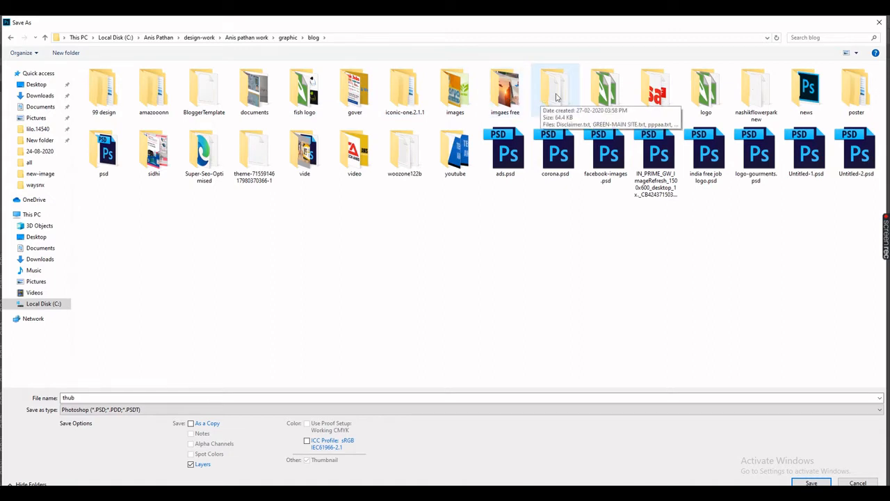
Step: Save thub.psd in the youtube thambu folder inside youtube > row matrial, accepting the format options
click(556, 97)
click(454, 149)
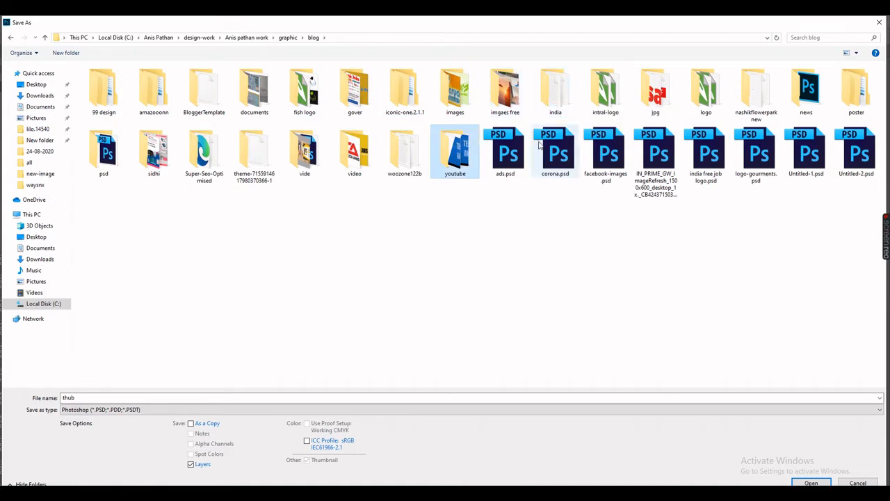
double_click(448, 165)
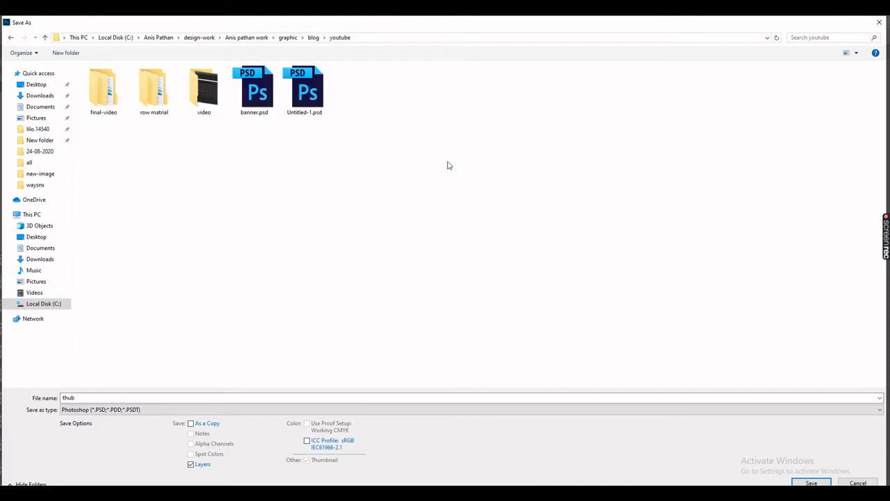
double_click(154, 89)
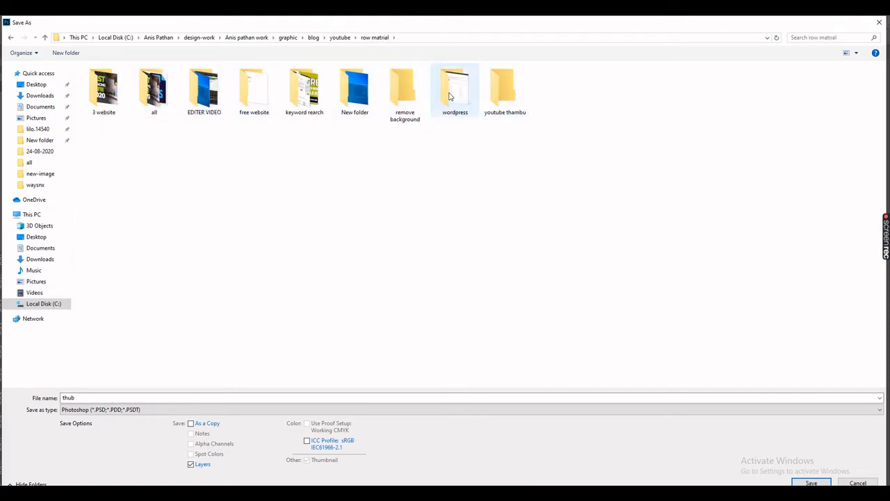
click(494, 87)
double_click(494, 87)
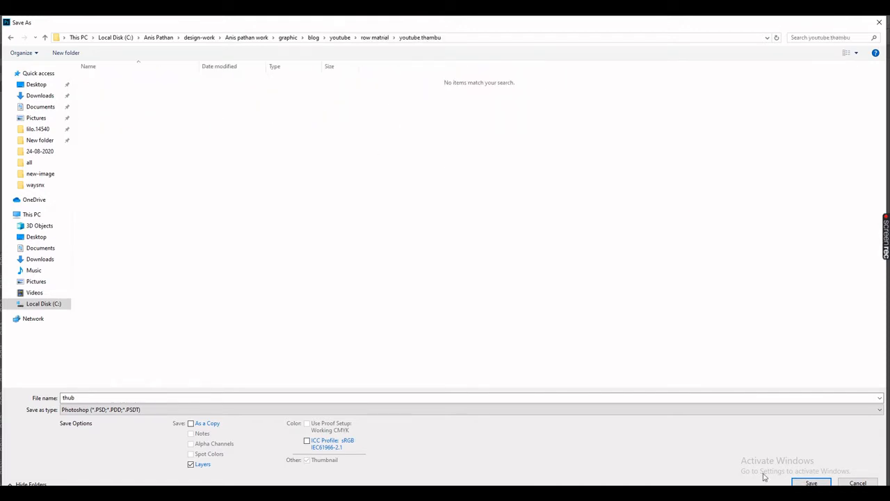
click(806, 481)
click(551, 168)
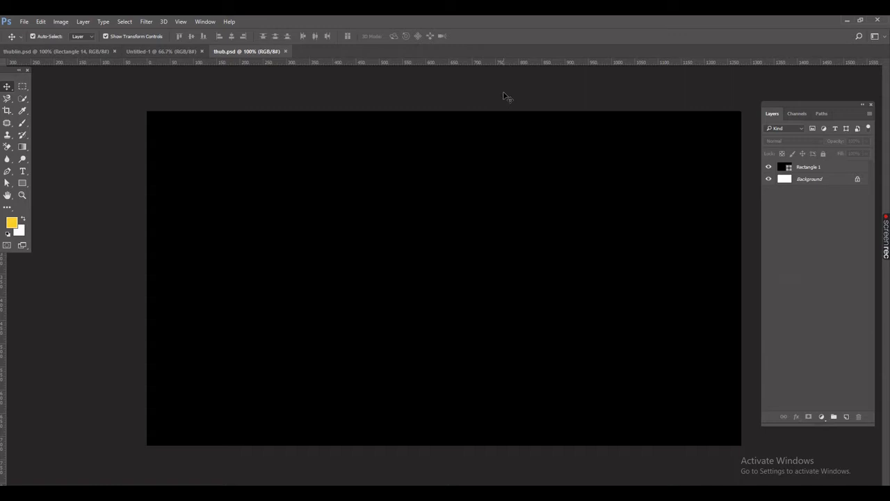
click(338, 214)
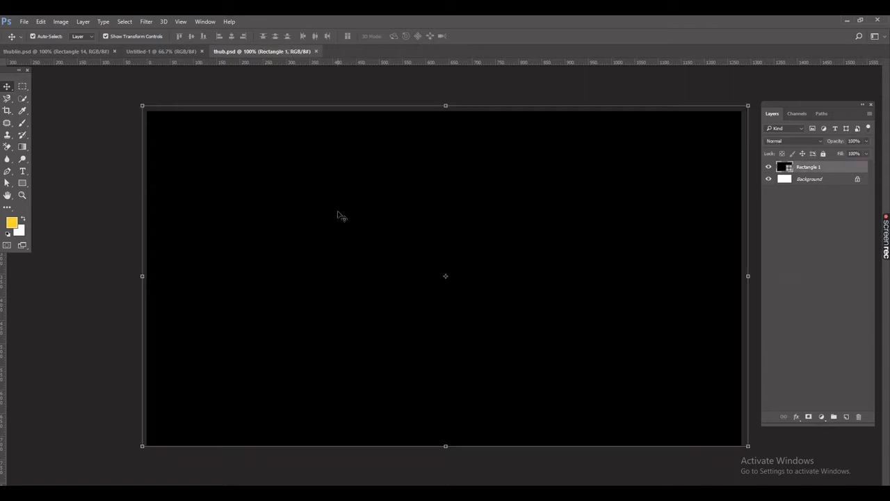
click(128, 234)
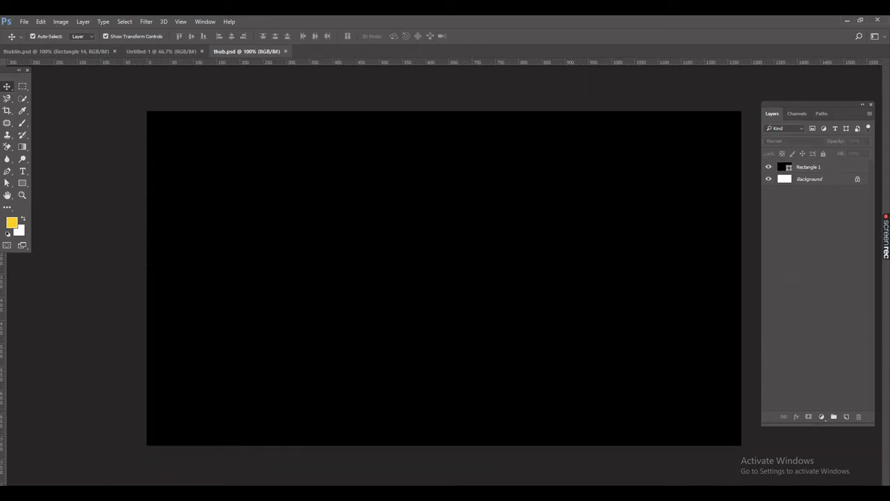
Step: Switch to Chrome and search Google for "go" in a new tab
click(285, 493)
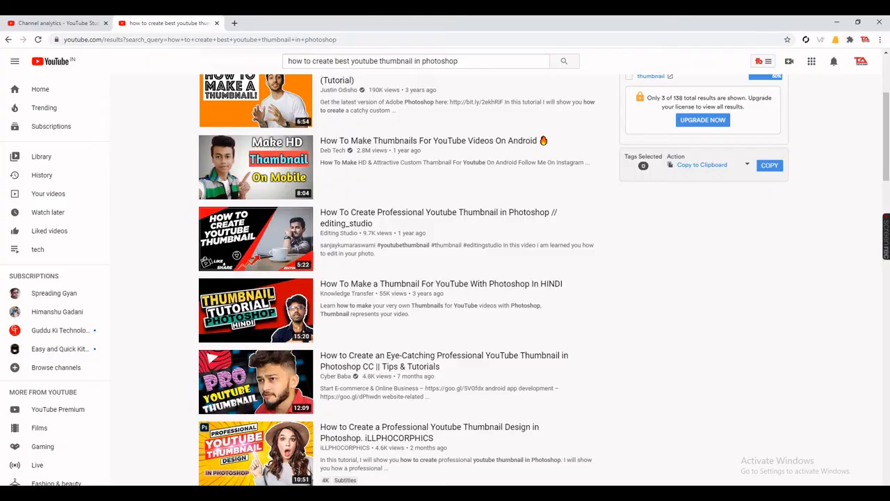
click(235, 24)
click(246, 39)
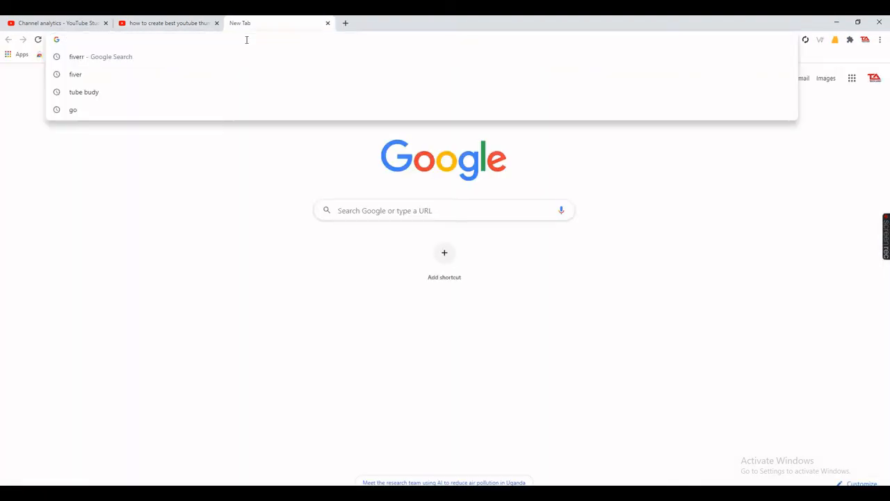
text(go)
key(Return)
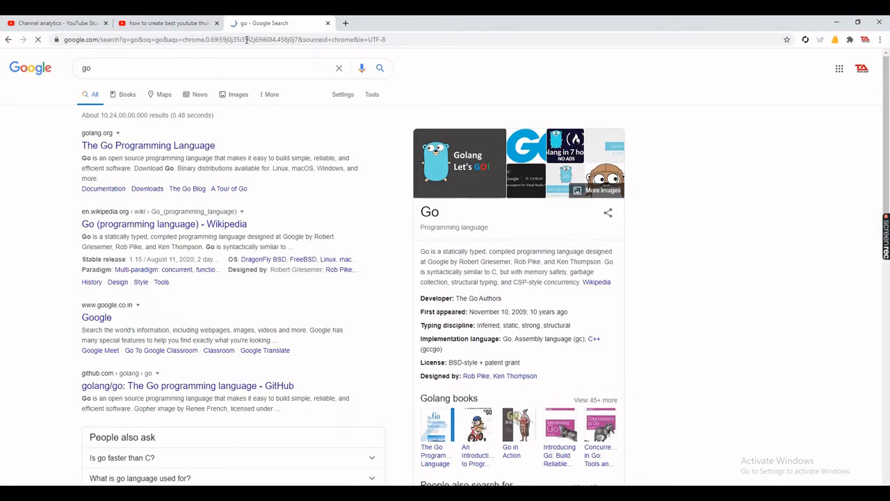
Step: Replace the Google query with "photo"
click(109, 66)
key(BackSpace)
key(BackSpace)
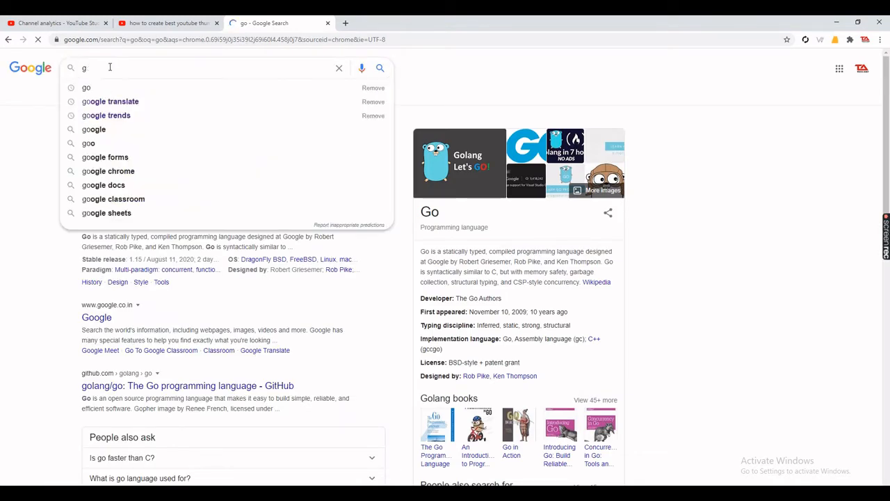
text(photo)
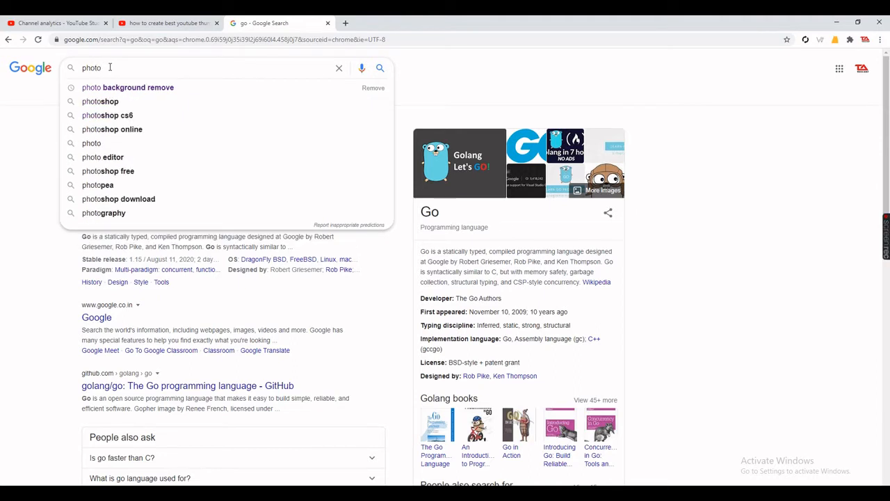
key(Down)
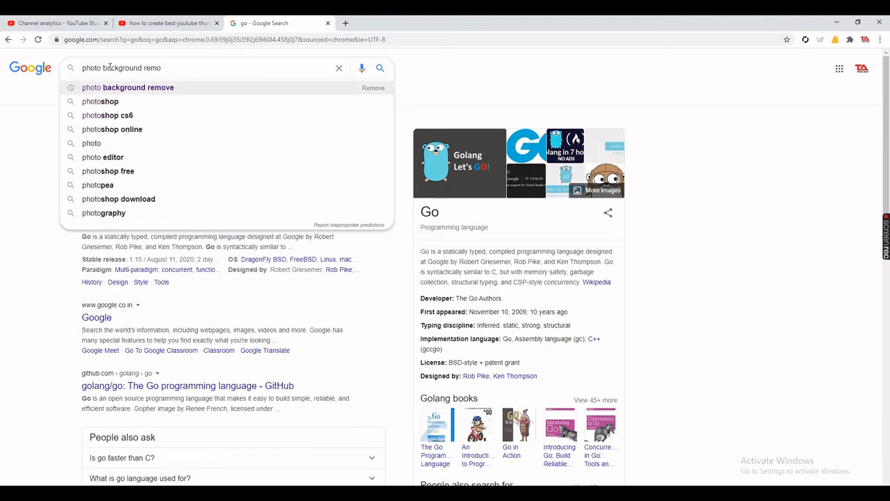
key(BackSpace)
key(BackSpace)
key(BackSpace)
key(BackSpace)
key(BackSpace)
key(BackSpace)
key(BackSpace)
key(BackSpace)
key(BackSpace)
key(BackSpace)
key(BackSpace)
key(BackSpace)
key(BackSpace)
key(BackSpace)
key(BackSpace)
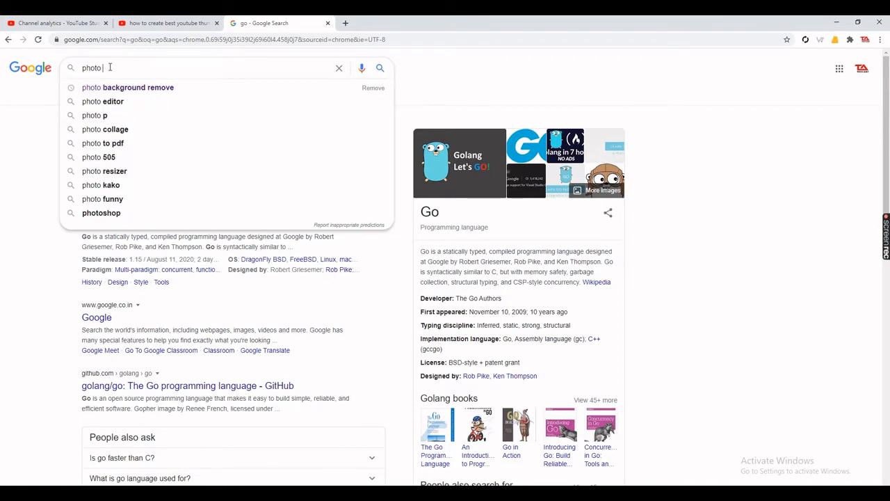
Step: Extend the query to "photo logo png" using the matching suggestion and run the search
text(logo)
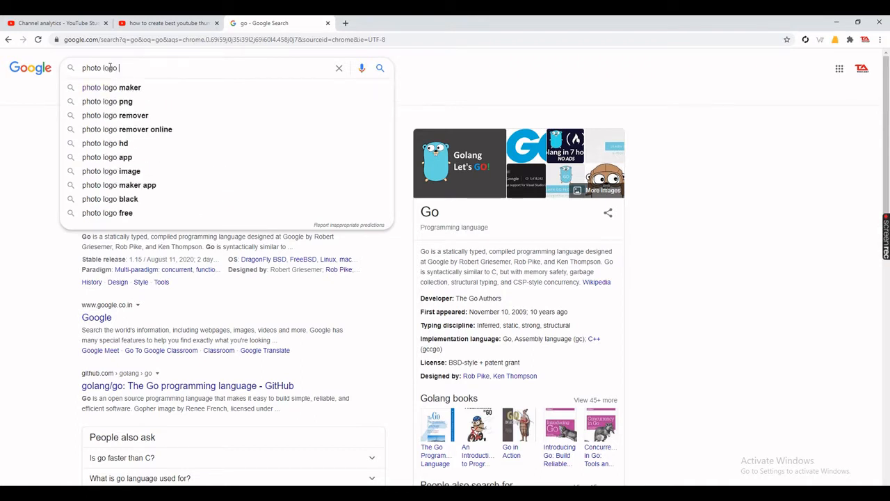
key(Down)
key(Down)
key(Return)
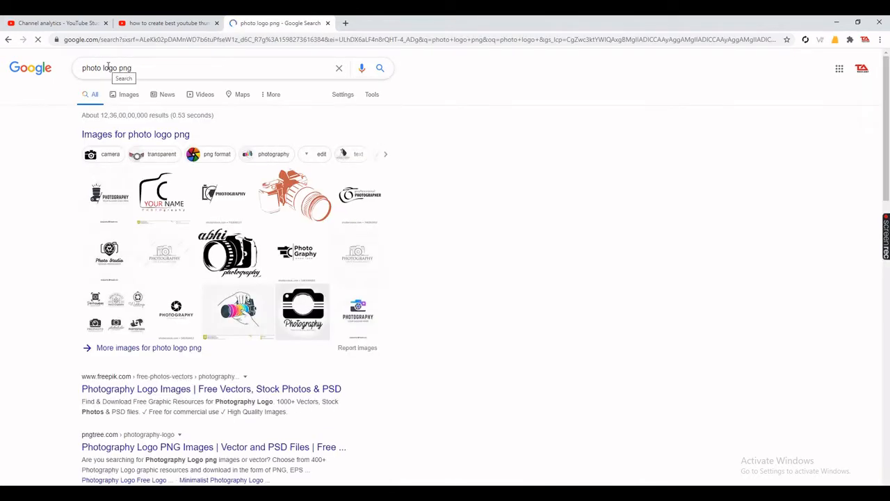
Step: Replace the Google query with "photoshop" and run the suggested "photoshop logo" search
scroll(164, 99, down, 2)
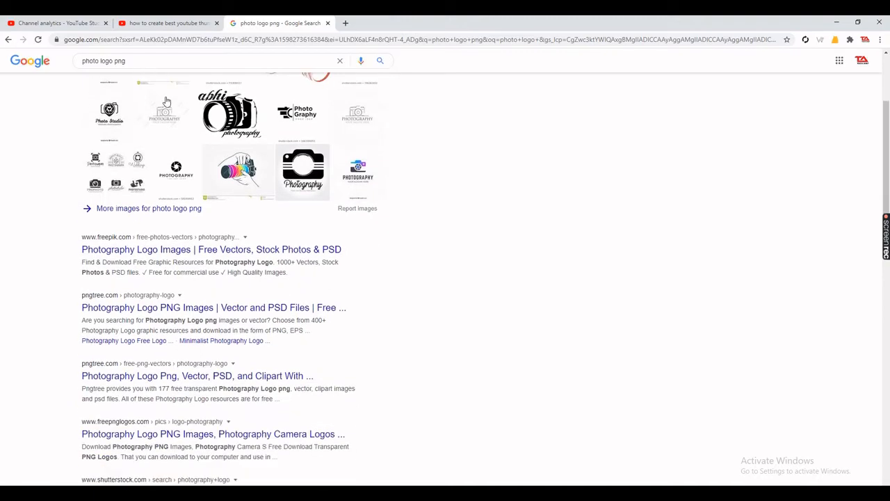
scroll(167, 102, up, 2)
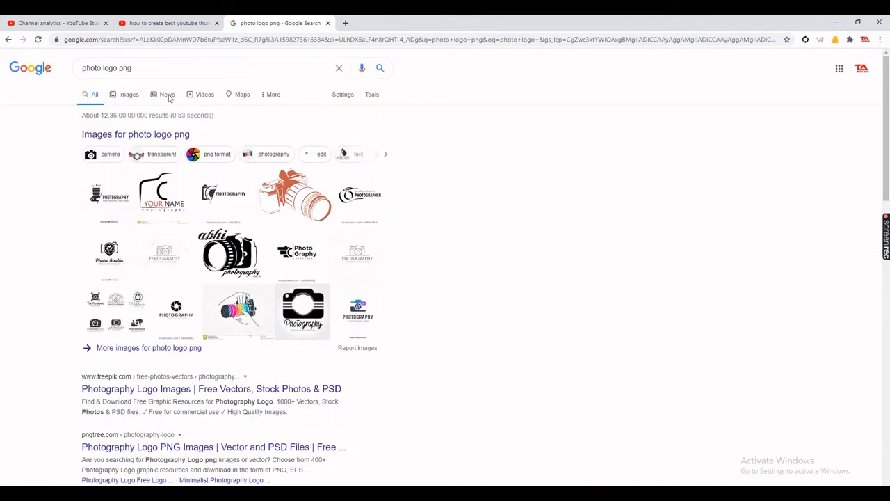
click(146, 67)
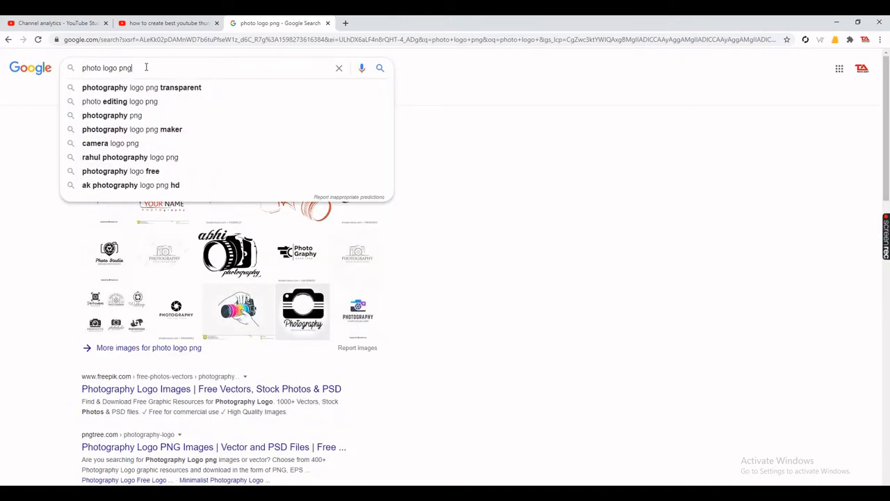
key(BackSpace)
key(BackSpace)
key(BackSpace)
key(BackSpace)
key(BackSpace)
key(BackSpace)
key(BackSpace)
key(BackSpace)
key(BackSpace)
key(BackSpace)
key(BackSpace)
key(BackSpace)
key(BackSpace)
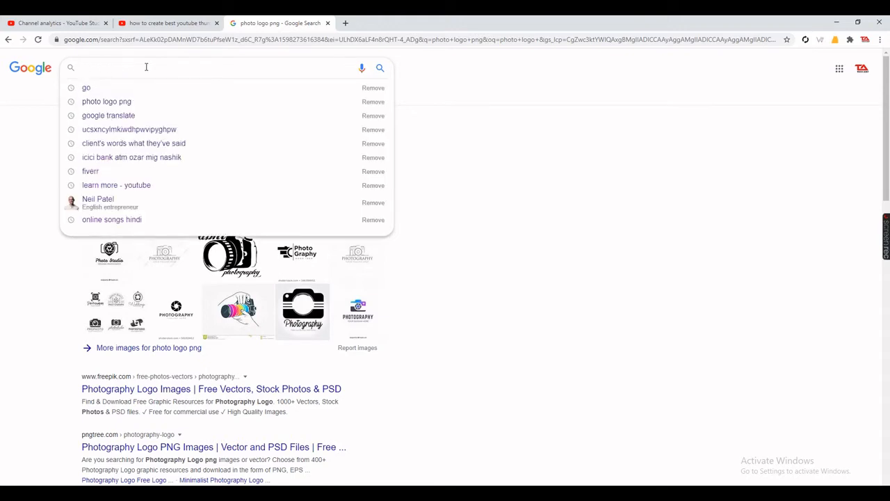
text(photo)
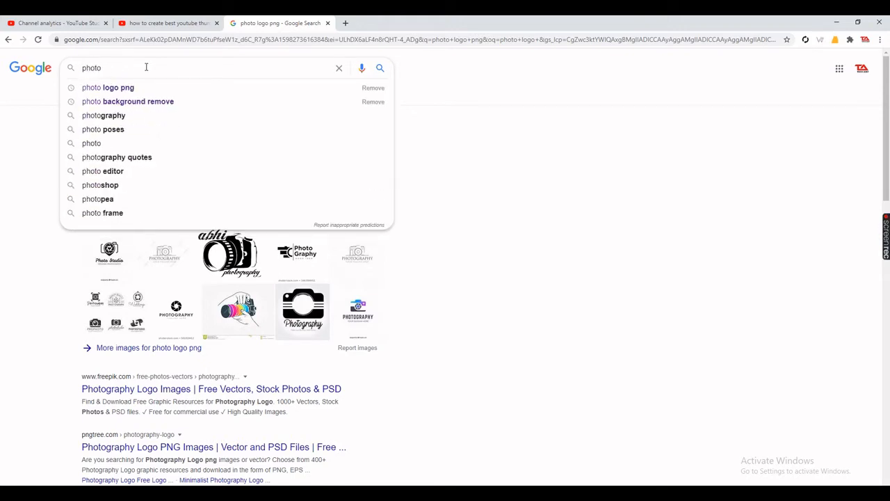
text(shop)
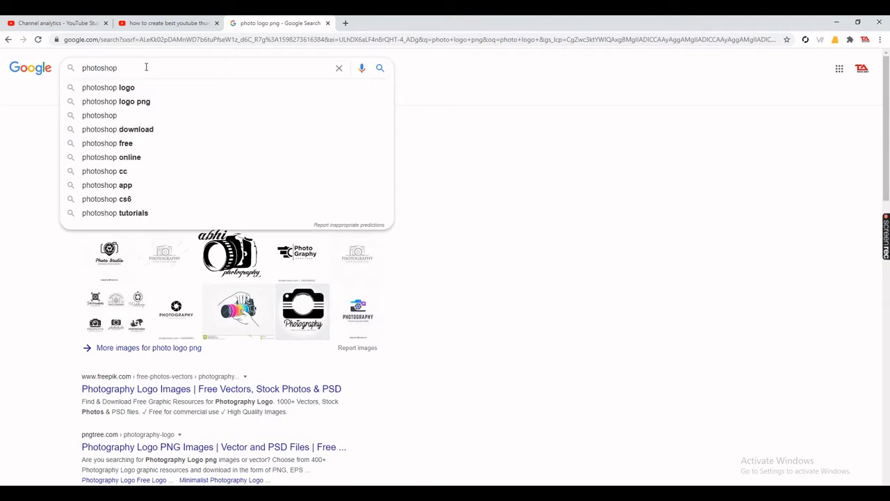
key(Down)
key(Return)
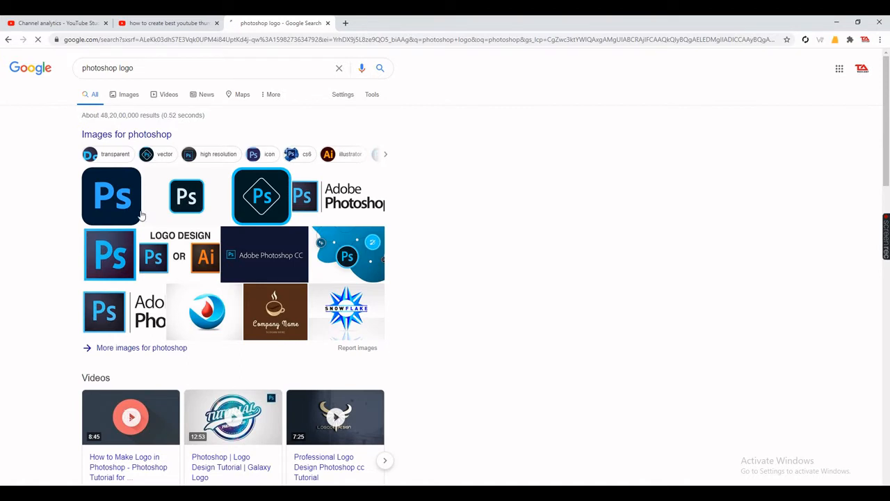
Step: Open the blue-bordered square Ps logo from Iconfinder in the image results and start saving the image
click(116, 261)
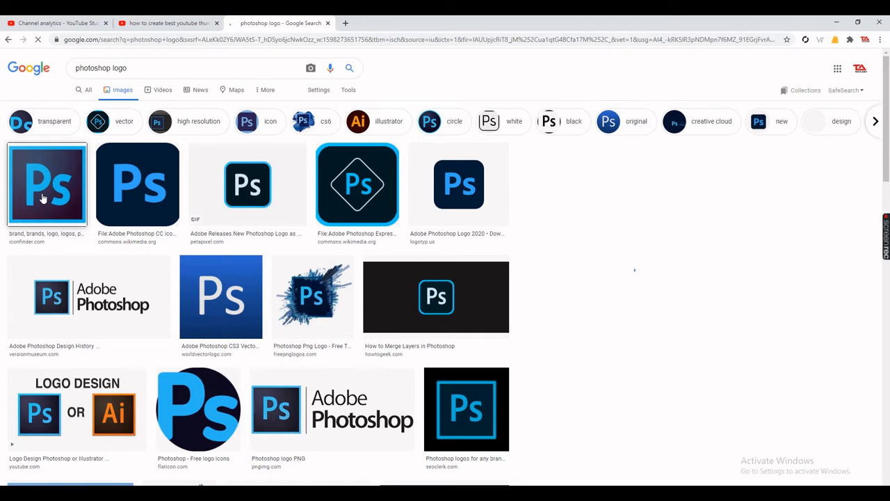
click(43, 199)
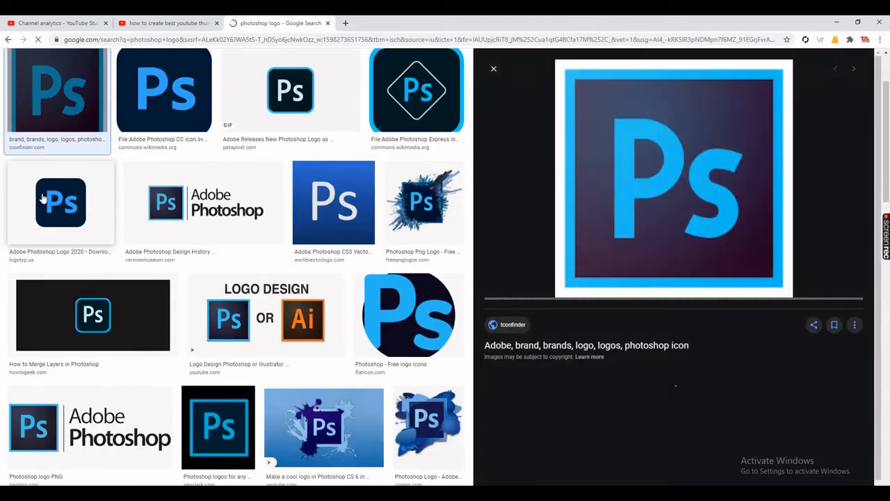
right_click(660, 172)
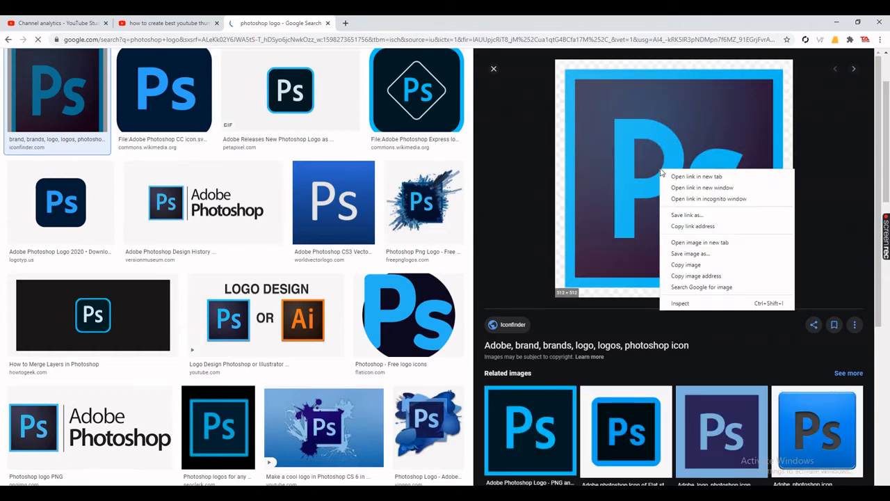
click(692, 254)
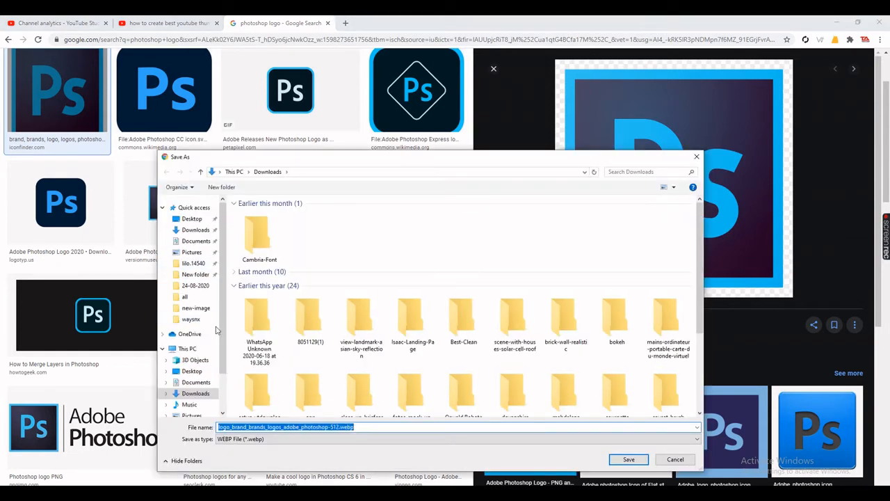
Step: Browse the save location on Local Disk (C:) through design-work and graphic to the blog folder
drag(223, 342, 225, 384)
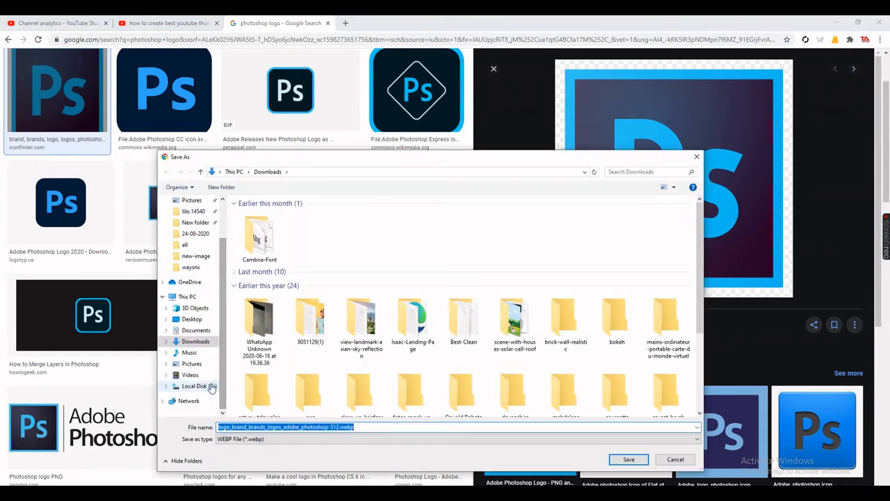
click(202, 386)
double_click(271, 228)
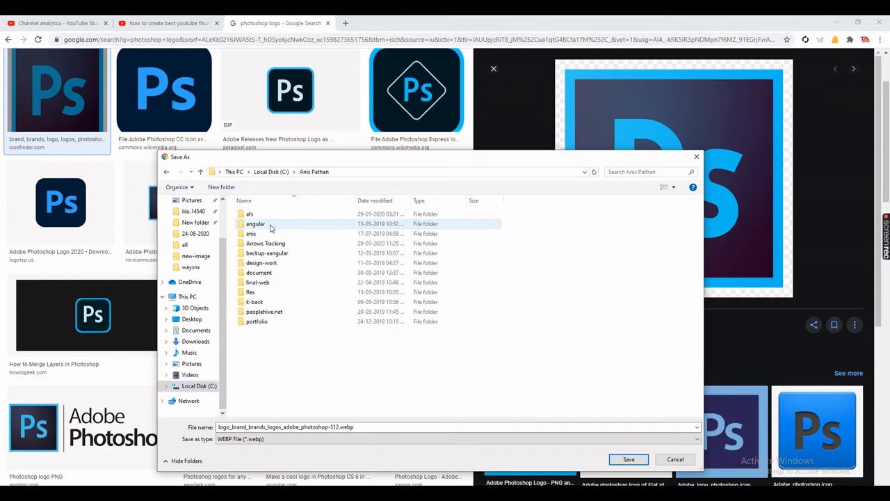
double_click(262, 263)
double_click(265, 215)
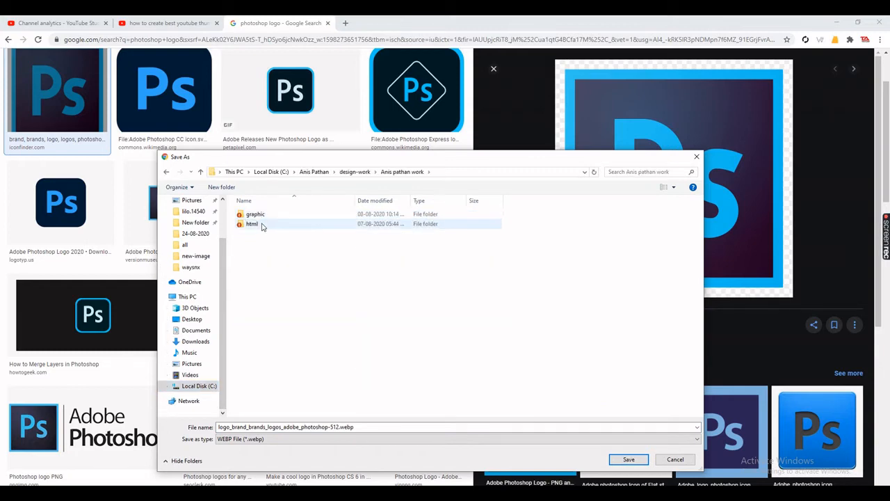
double_click(263, 217)
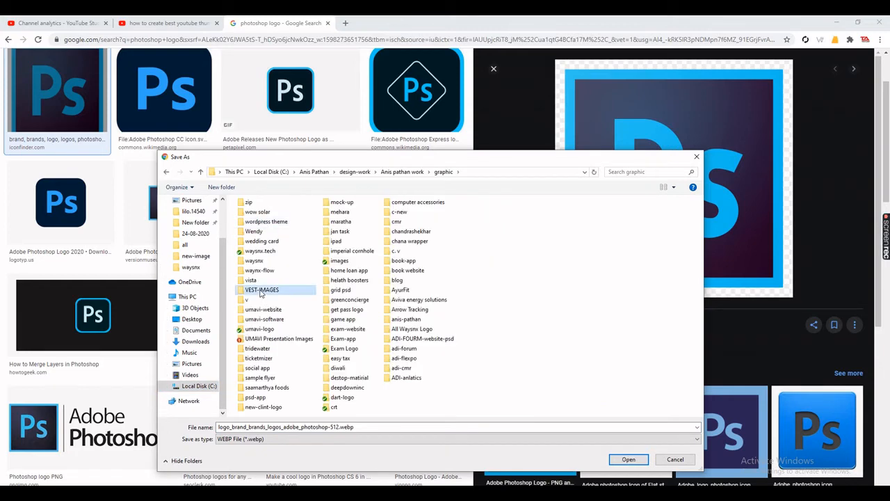
click(404, 261)
double_click(399, 281)
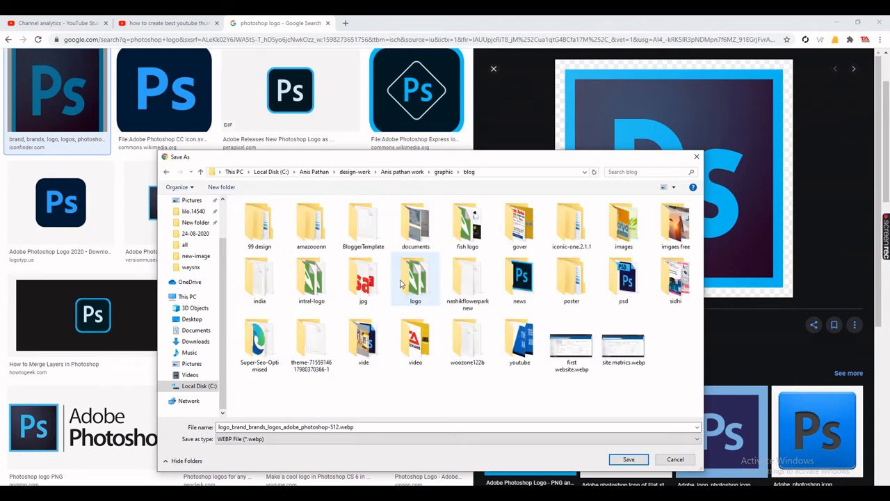
Step: Save the Photoshop logo as a WEBP file in the youtube > row matrial > youtube thambu folder
double_click(518, 355)
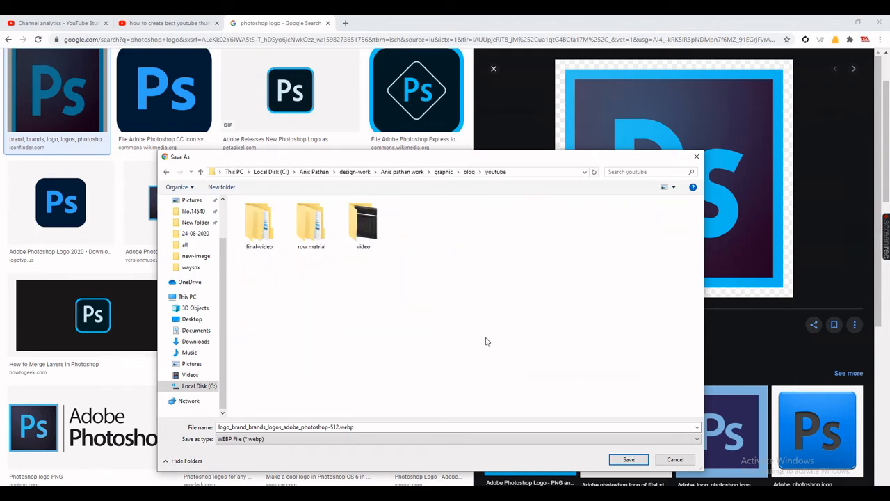
click(328, 238)
double_click(329, 237)
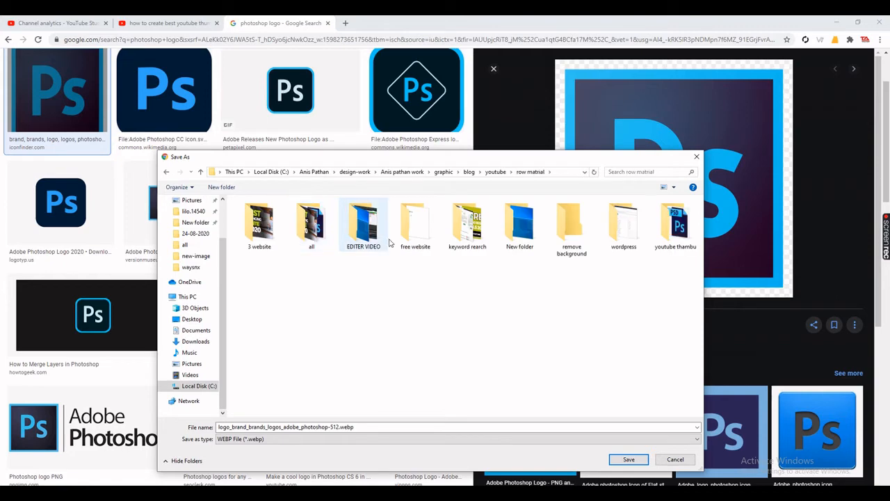
double_click(673, 223)
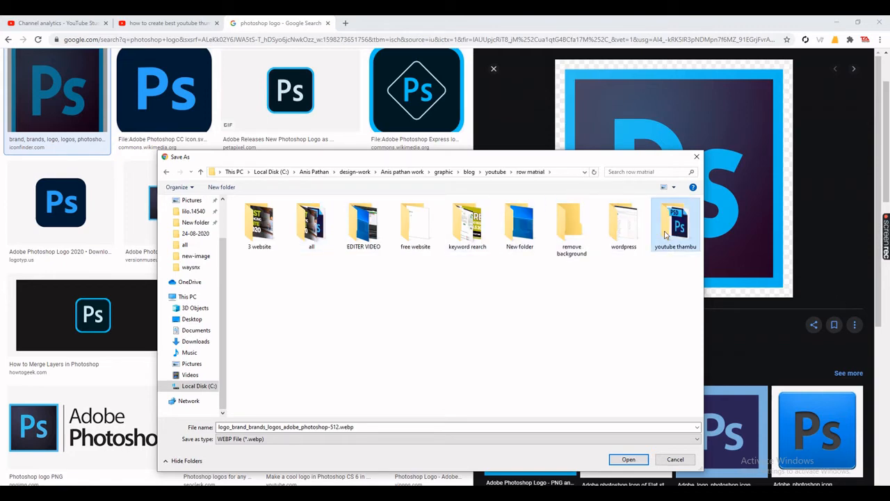
click(628, 460)
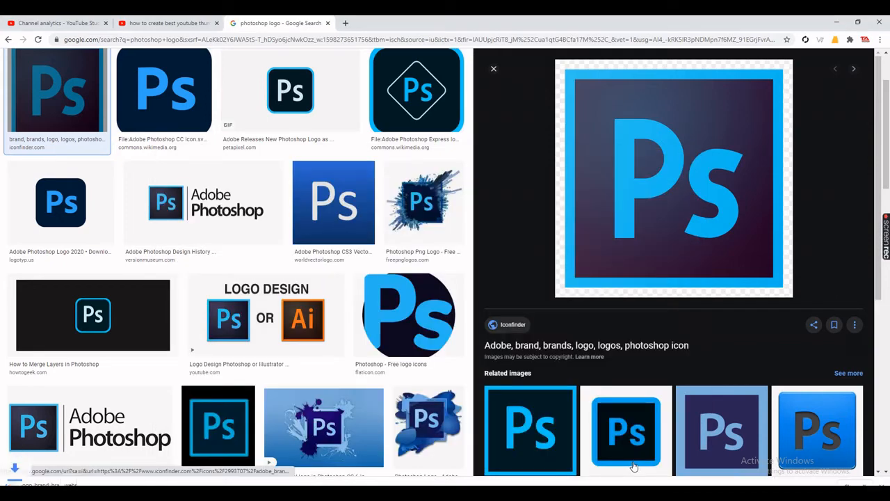
Step: Switch to the YouTube results and copy the search text "how to create best youtube thumbnail in photoshop"
scroll(342, 119, up, 2)
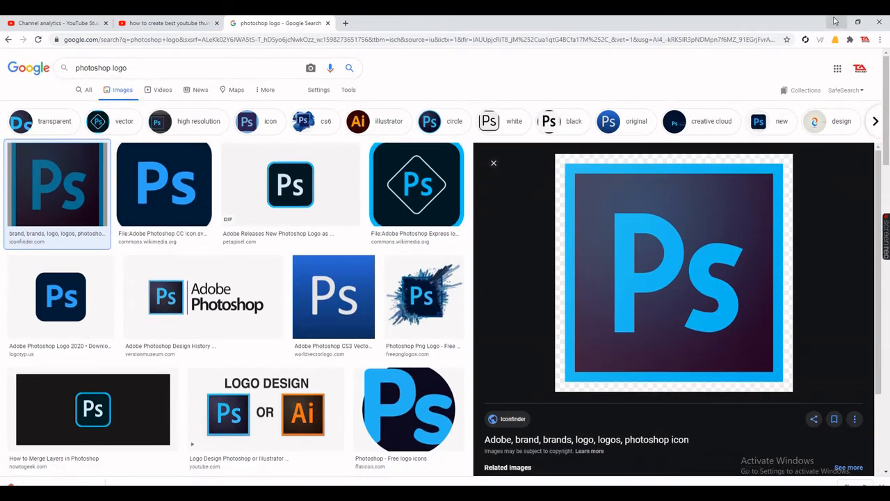
click(183, 22)
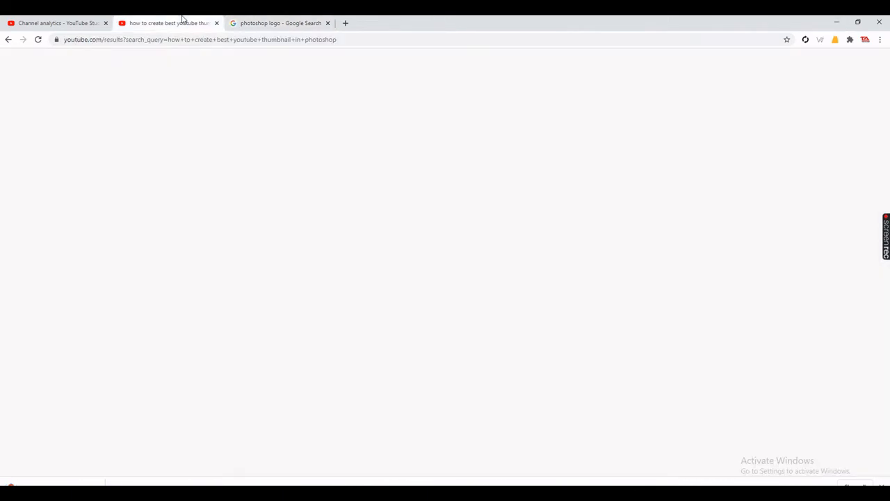
scroll(333, 178, up, 3)
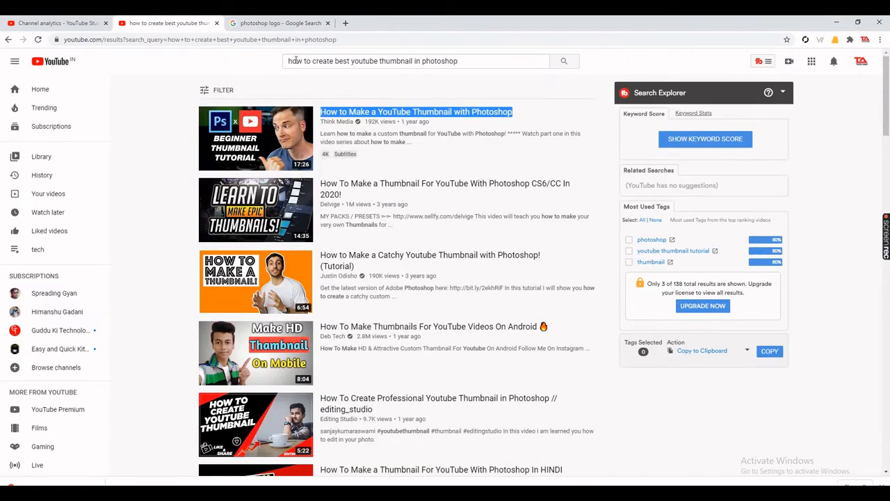
drag(288, 60, 478, 65)
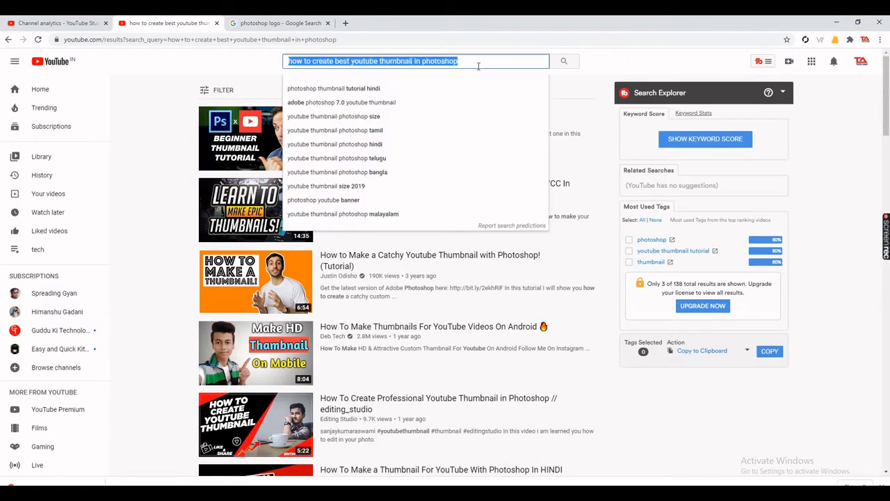
Step: Switch to Photoshop, paste the copied title as a new text layer low on the black canvas, and select all its text
click(839, 22)
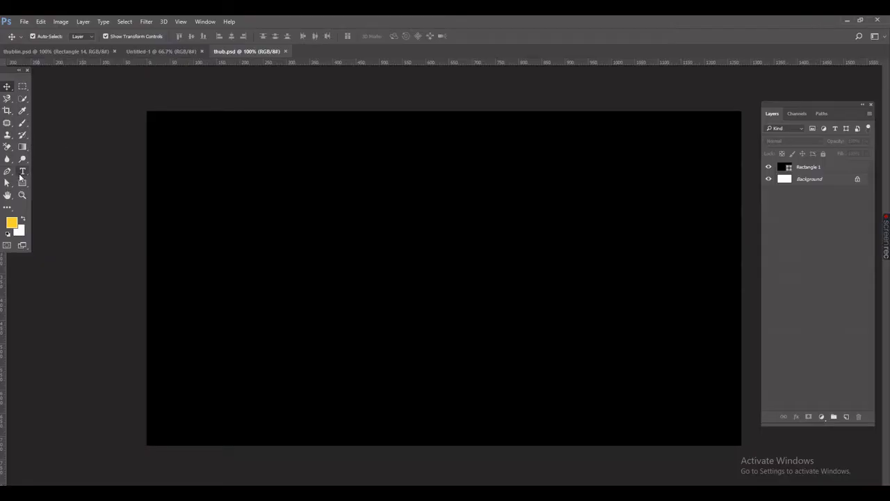
click(274, 374)
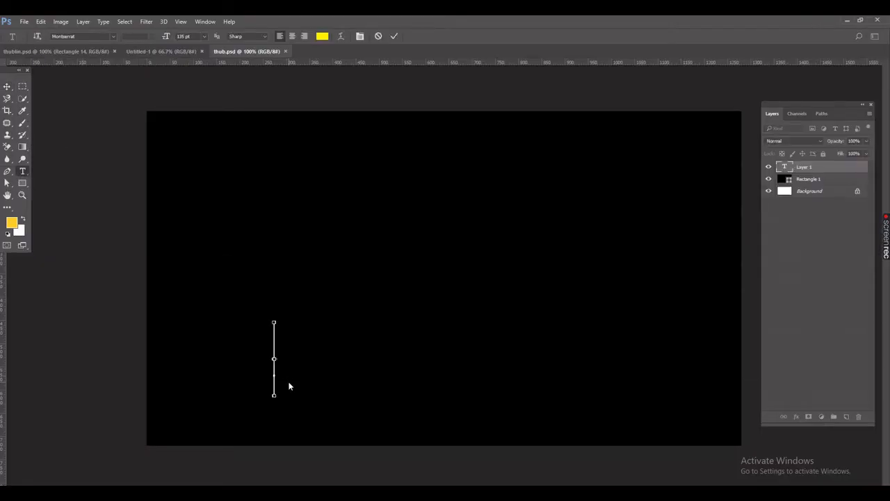
key(ctrl+v)
key(ctrl+a)
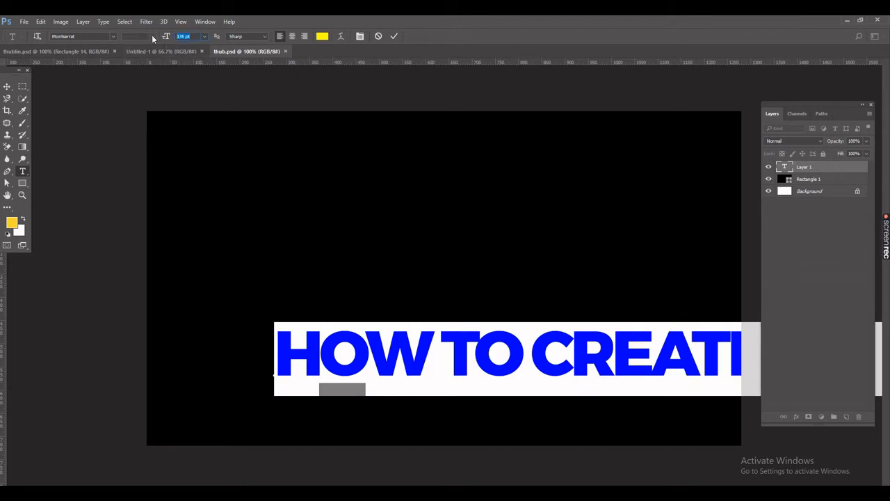
Step: Set the title text's font size to 30 pt, commit the text and keep the Type tool active
key(Down)
key(Down)
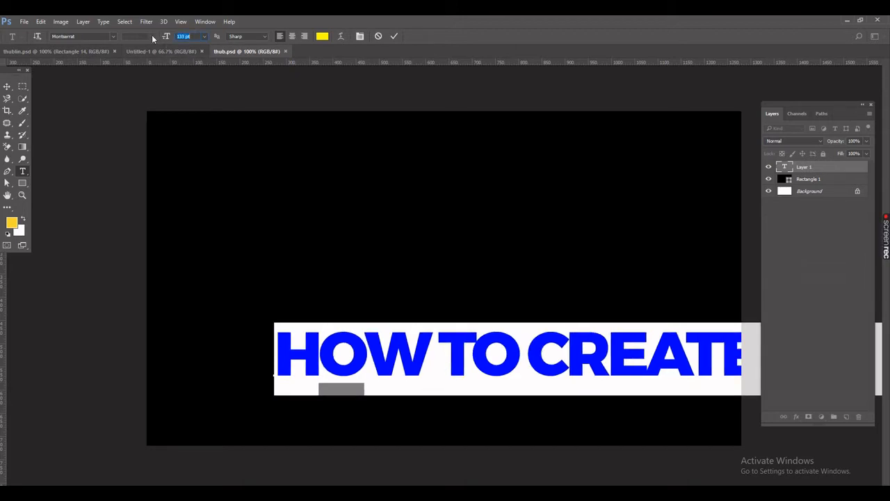
key(Down)
key(Down)
key(Down)
key(Down)
key(Down)
key(Down)
key(Down)
key(Down)
key(Down)
key(Down)
key(Down)
key(Down)
key(Down)
key(Down)
key(Down)
key(Down)
key(Down)
key(Down)
key(Down)
key(Down)
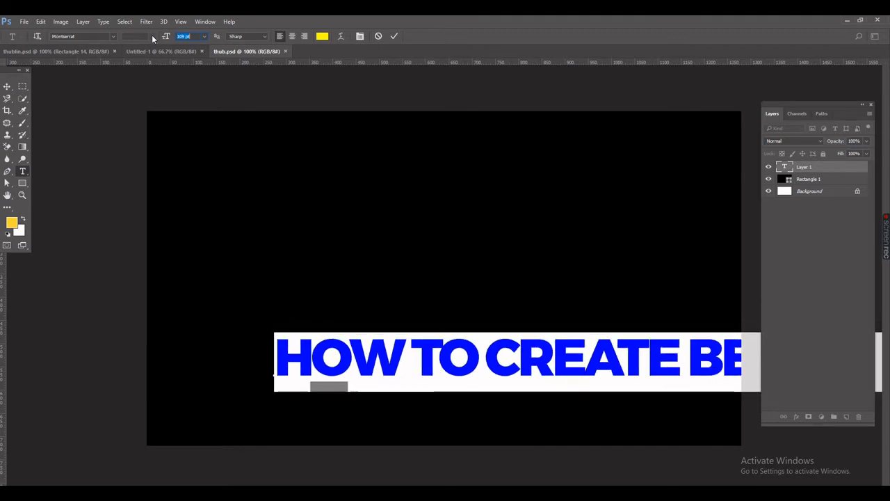
key(Down)
key(Down)
key(Down)
key(Down)
key(Down)
key(Down)
key(Down)
key(Down)
key(Down)
key(Down)
key(Down)
key(Down)
key(Down)
key(Down)
key(Down)
key(Down)
key(Down)
key(Down)
key(Down)
key(Down)
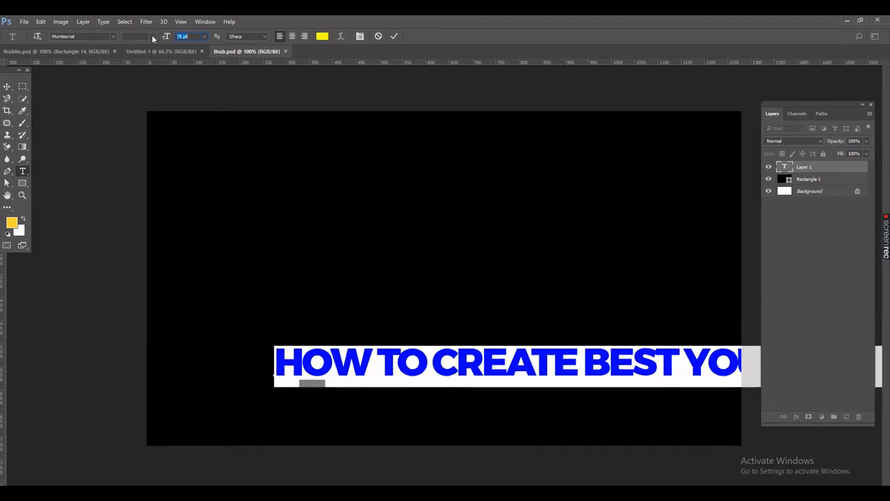
key(Down)
key(Down)
key(Down)
key(Down)
key(Down)
key(Down)
key(Down)
key(Down)
key(Down)
key(Down)
key(Down)
key(Down)
key(Down)
key(Down)
key(Down)
key(Down)
key(Down)
key(Down)
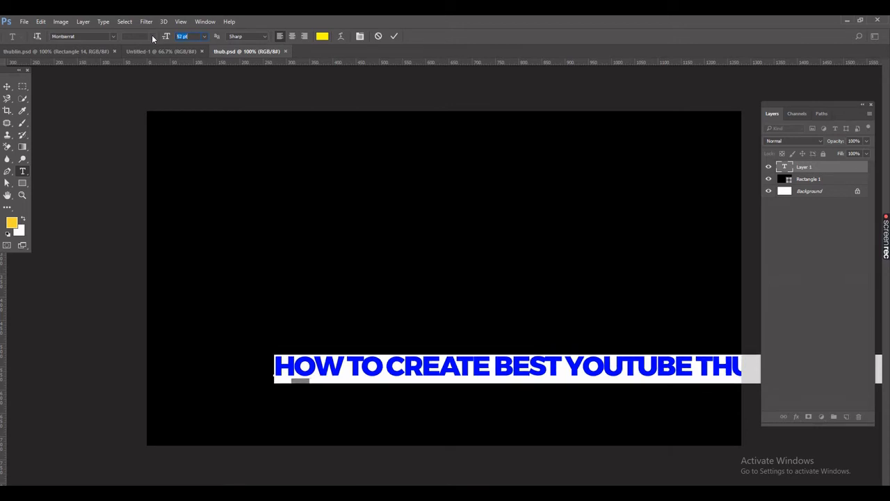
key(Down)
key(Down)
key(Down)
key(Down)
key(Down)
key(Down)
key(Down)
key(Down)
key(Down)
key(Down)
key(Down)
key(Down)
key(Down)
key(Down)
key(Down)
key(Down)
key(Down)
key(Down)
key(Down)
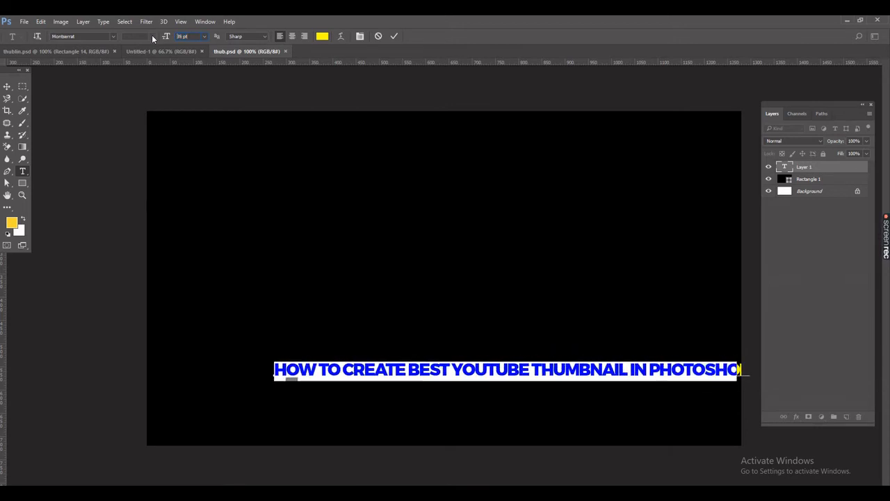
key(Down)
key(Down)
key(Down)
key(Down)
key(Down)
key(Down)
key(Down)
key(Down)
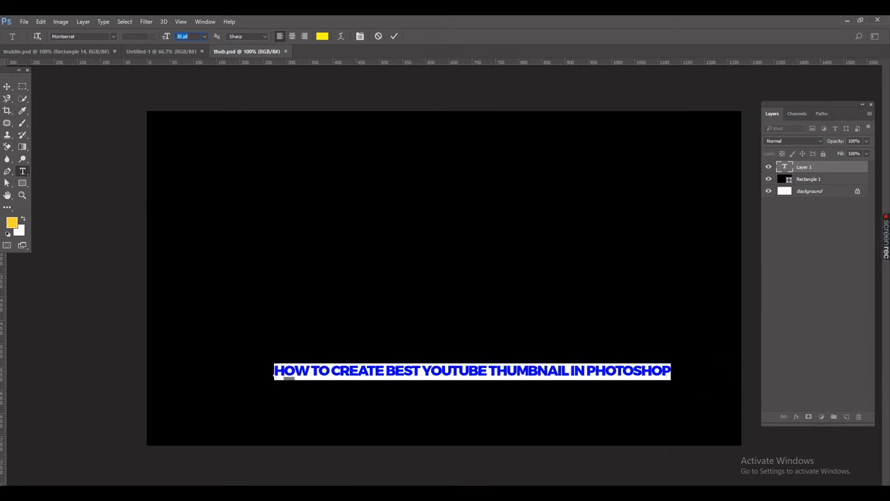
click(7, 86)
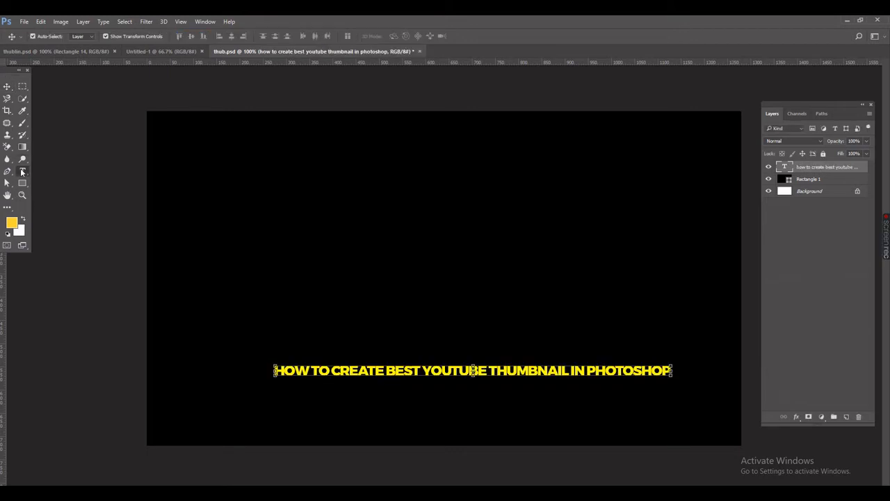
click(22, 171)
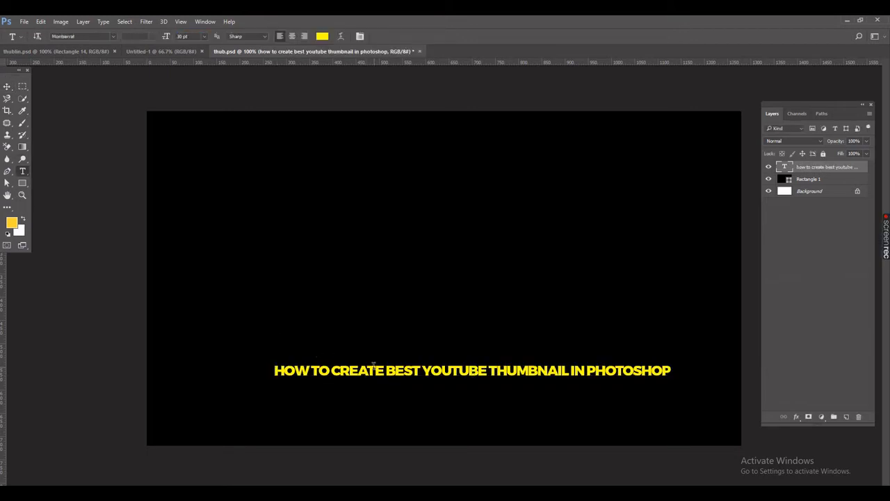
Step: Copy "HOW TO CREATE" from the long title and paste it as a new text layer near the canvas's upper left
drag(385, 370, 274, 371)
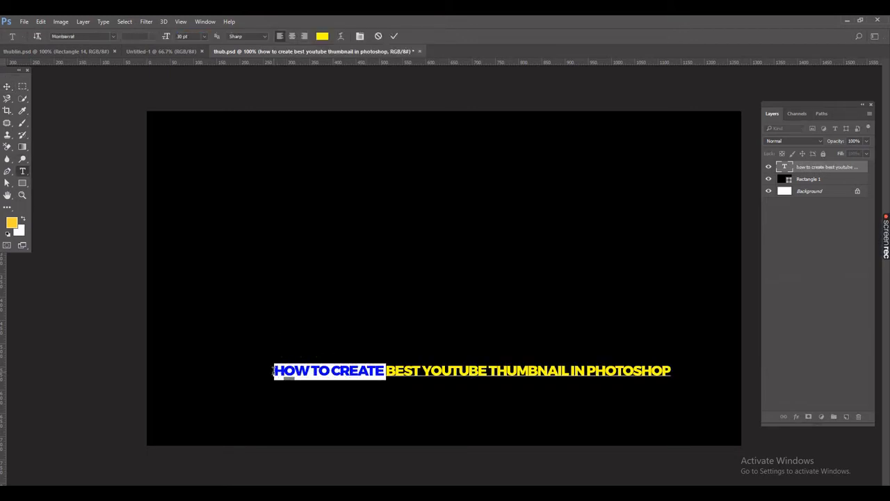
key(ctrl+c)
click(221, 167)
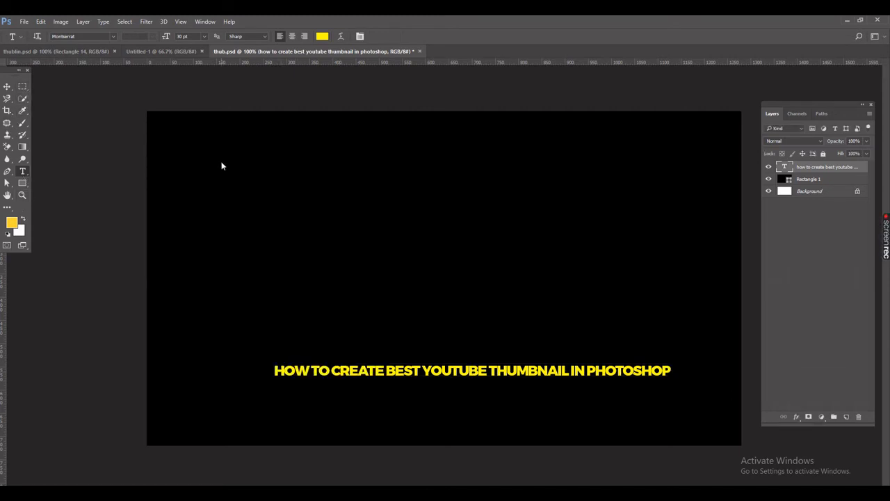
click(221, 161)
key(ctrl+v)
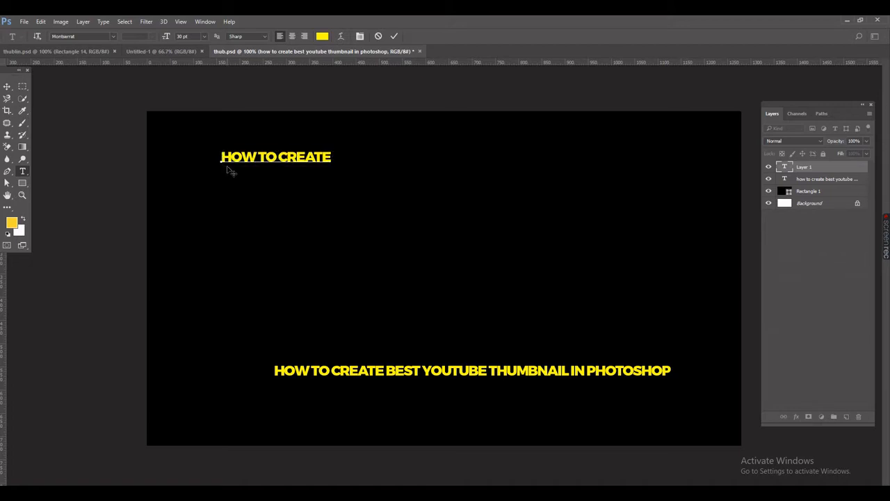
Step: Set the new "HOW TO CREATE" text's font size to 95 pt and commit the text
key(ctrl+a)
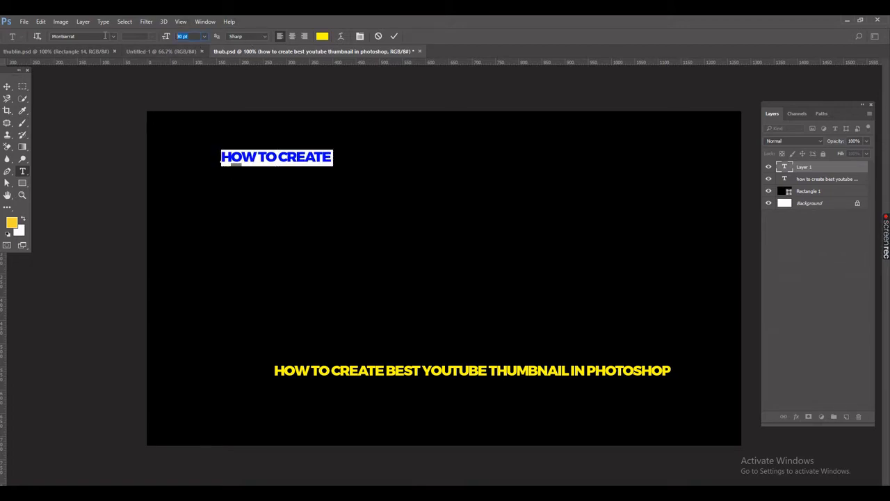
key(Up)
key(Up)
key(Up)
key(Up)
key(Up)
key(Up)
key(Up)
key(Up)
key(Up)
key(Up)
key(Up)
key(Up)
key(Up)
key(Up)
key(Up)
key(Up)
key(Up)
key(Up)
key(Up)
key(Up)
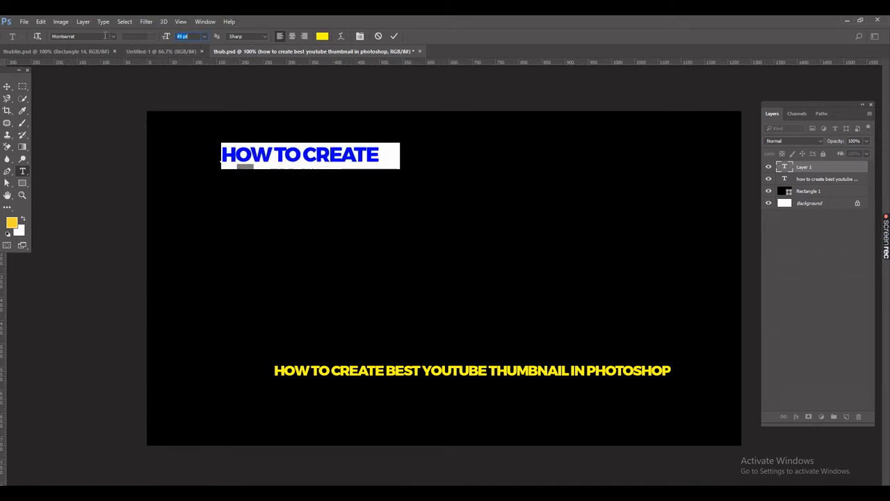
key(Up)
key(Up)
key(Up)
key(Up)
key(Up)
key(Up)
key(Up)
key(Up)
key(Up)
key(Up)
key(Up)
key(Up)
key(Up)
key(Up)
key(Up)
key(Up)
key(Up)
key(Up)
key(Up)
key(Up)
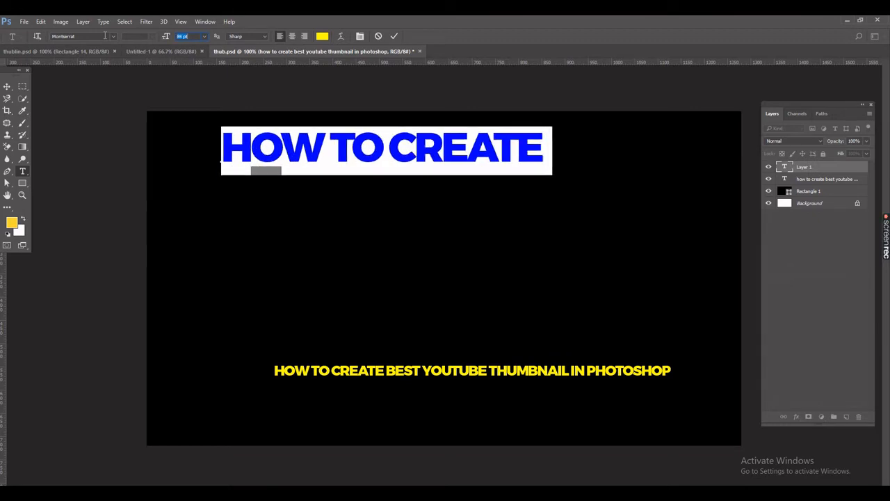
key(Up)
key(Up)
key(Up)
key(Up)
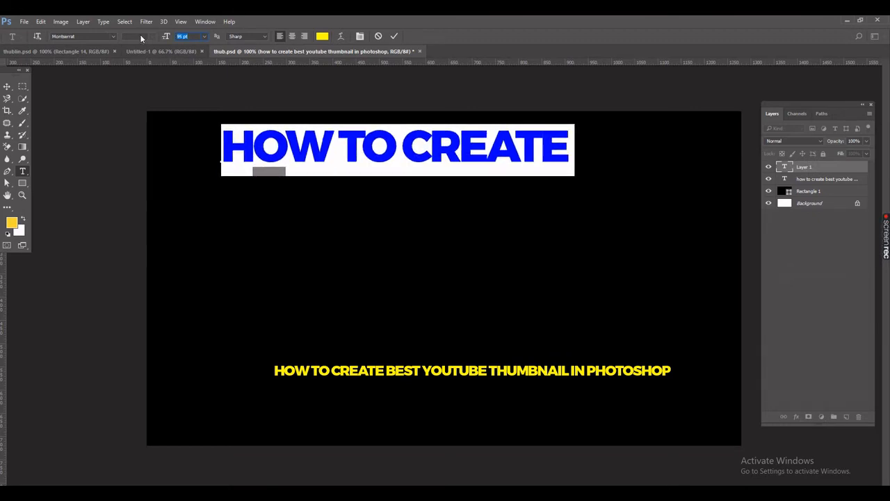
click(386, 38)
Step: Move the "HOW TO CREATE" text sideways to the upper right of the black canvas
key(v)
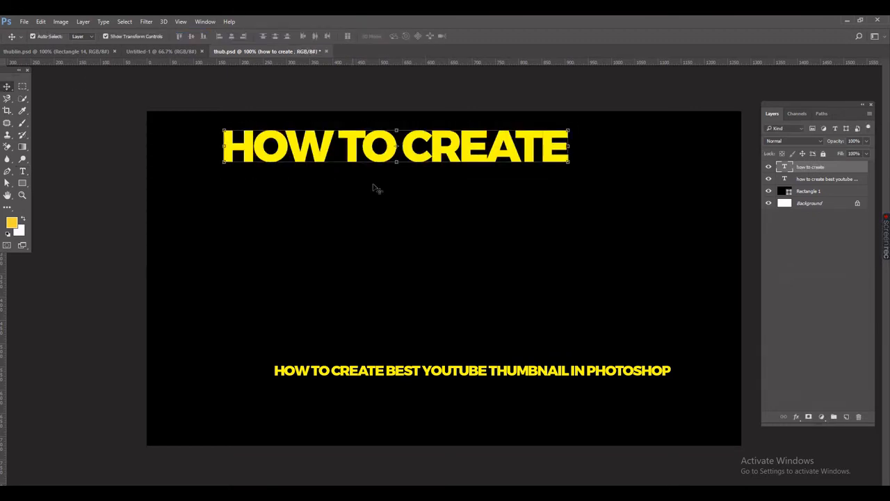
drag(394, 149, 539, 148)
click(412, 36)
Step: Copy "BEST YOUTUBE" from the long title and paste it as a new text layer near the middle of the canvas
key(t)
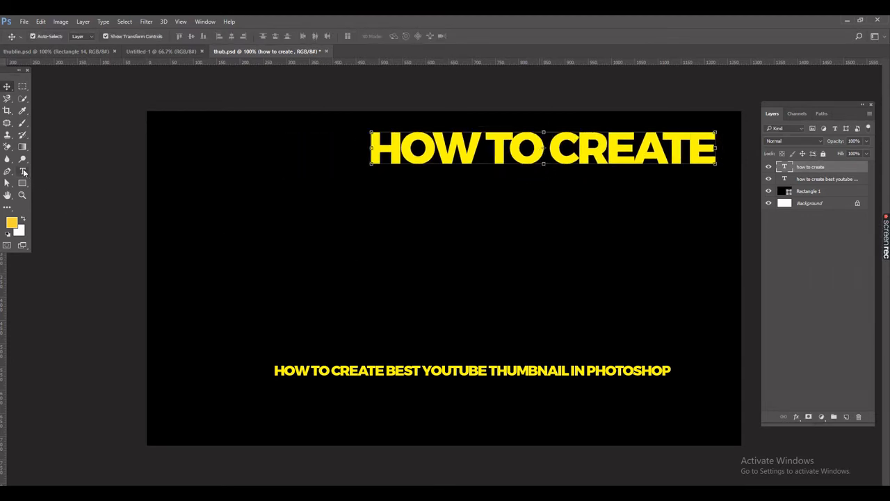
drag(385, 370, 488, 370)
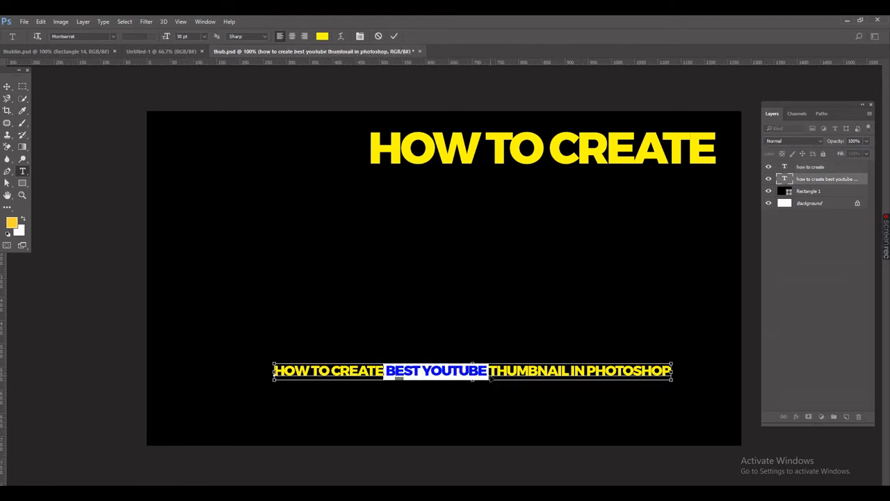
key(ctrl+c)
click(7, 86)
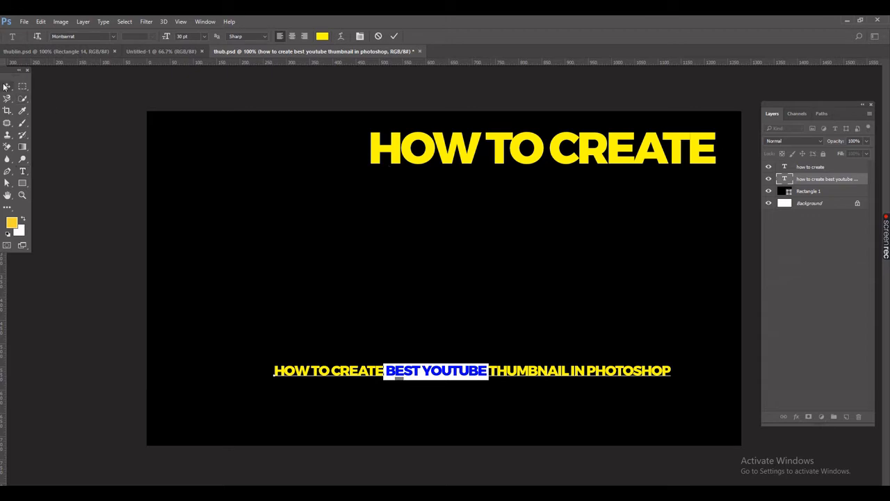
click(22, 171)
click(357, 252)
key(ctrl+v)
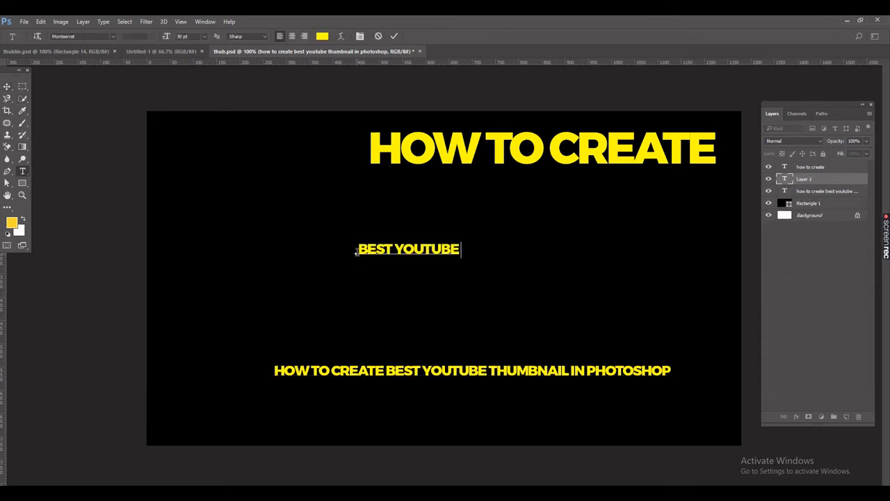
Step: Set the new "BEST YOUTUBE" text's font size to 88 pt and move it directly beneath the "HOW TO CREATE" line
key(ctrl+a)
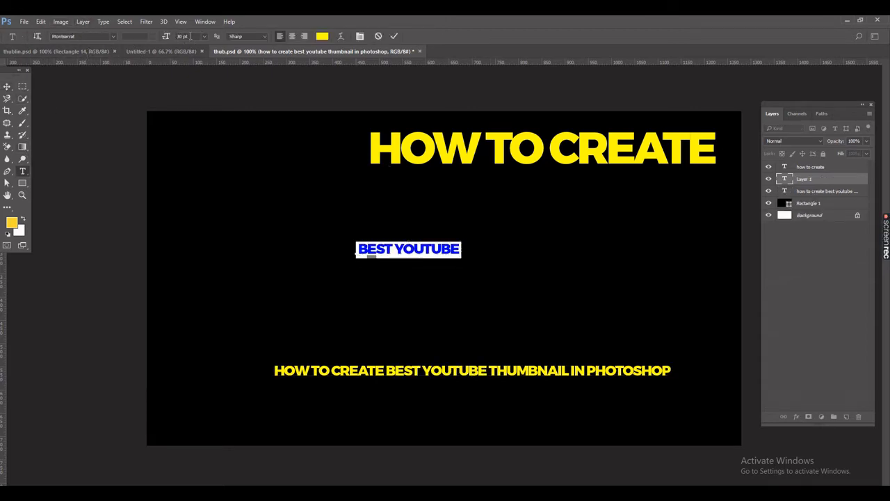
key(Up)
key(Up)
key(Up)
key(Up)
key(Up)
key(Up)
key(Up)
key(Up)
key(Up)
key(Up)
key(Up)
key(Up)
key(Up)
key(Up)
key(Up)
key(Up)
key(Up)
key(Up)
key(Up)
key(Up)
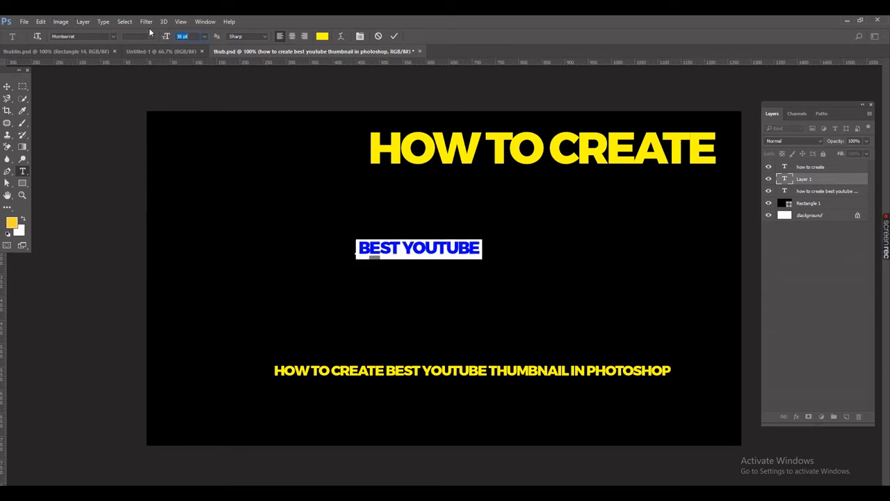
key(Up)
key(Up)
key(Up)
key(Up)
key(Up)
key(Up)
key(Up)
key(Up)
key(Up)
key(Up)
key(Up)
key(Up)
key(Up)
key(Up)
key(Up)
key(Up)
key(Up)
key(Up)
key(Up)
key(Up)
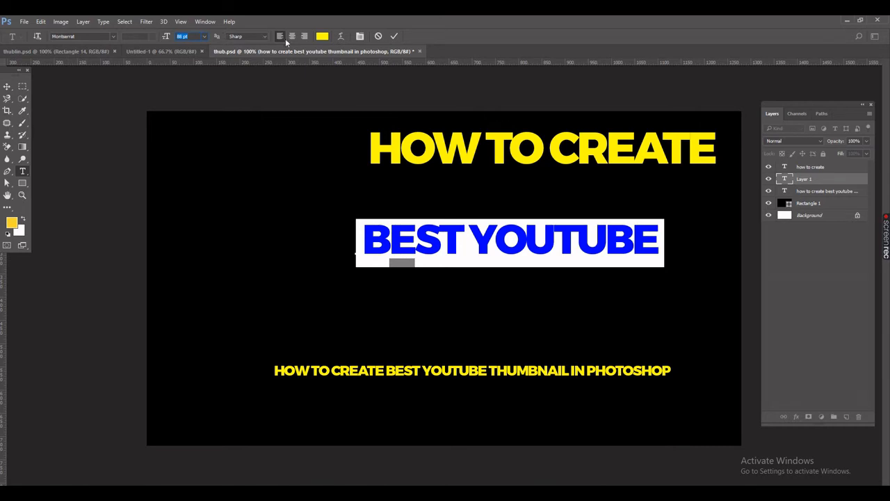
click(395, 36)
click(6, 88)
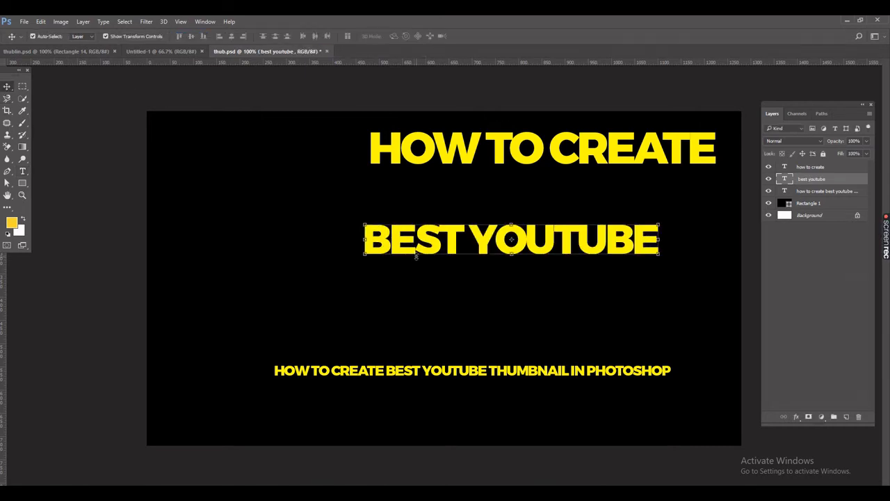
drag(427, 247, 468, 202)
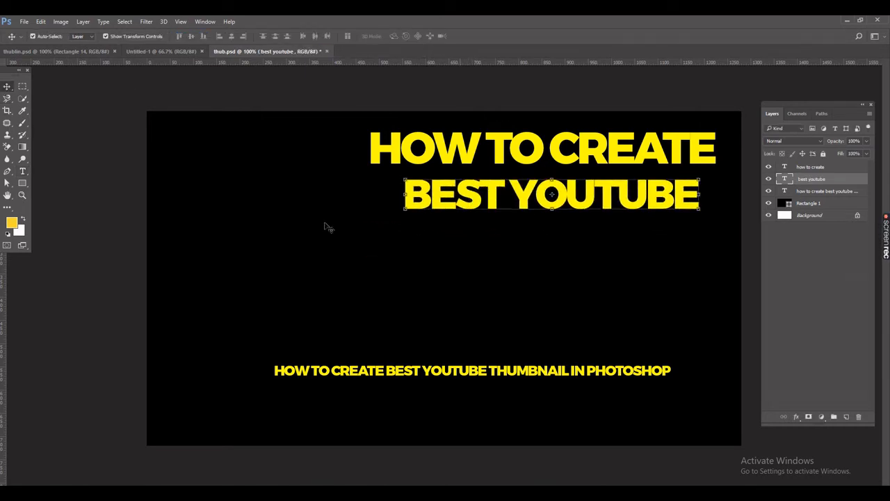
Step: Copy "THUMBNAIL" from the long title and paste it as a new text layer below "BEST YOUTUBE"
click(22, 171)
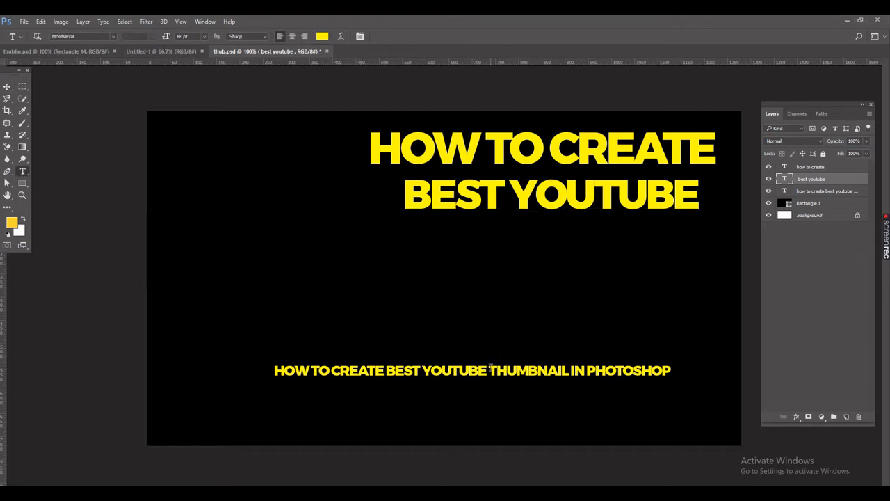
drag(490, 369, 562, 370)
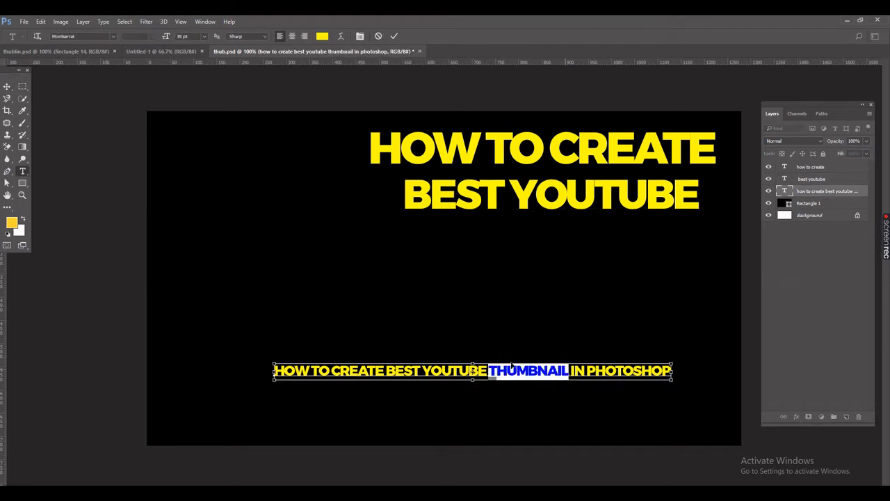
click(419, 248)
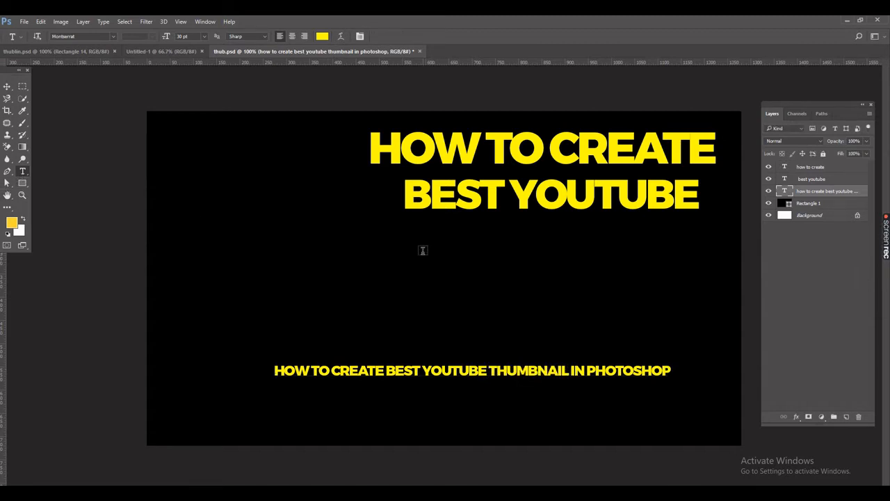
click(421, 248)
key(ctrl+v)
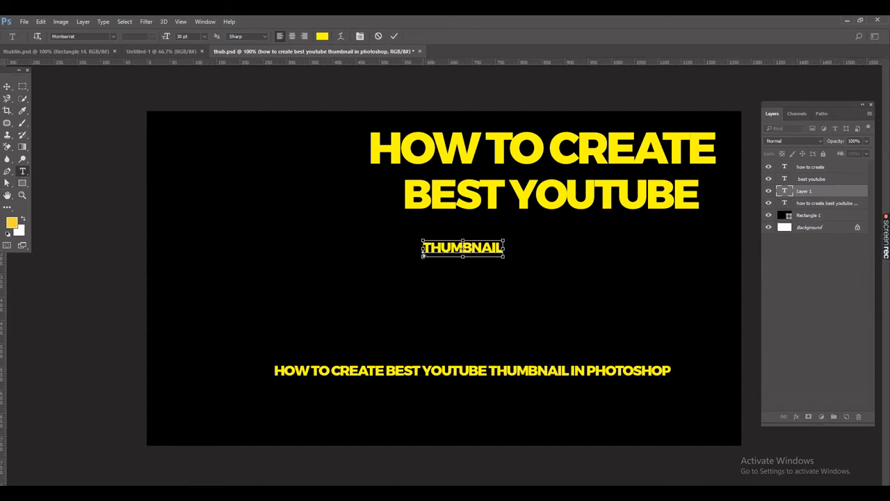
Step: Set the "THUMBNAIL" text's font size to 129 pt
key(ctrl+a)
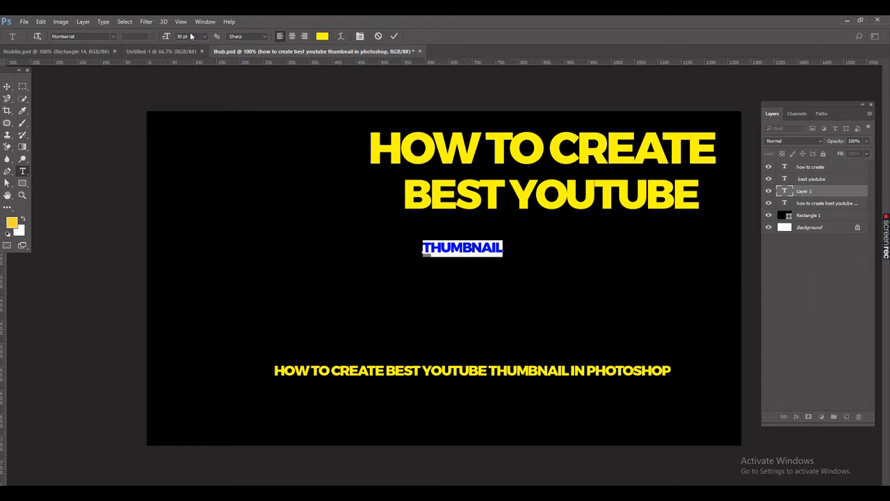
key(Up)
key(Up)
key(Up)
key(Up)
key(Up)
key(Up)
key(Up)
key(Up)
key(Up)
key(Up)
key(Up)
key(Up)
key(Up)
key(Up)
key(Up)
key(Up)
key(Up)
key(Up)
key(Up)
key(Up)
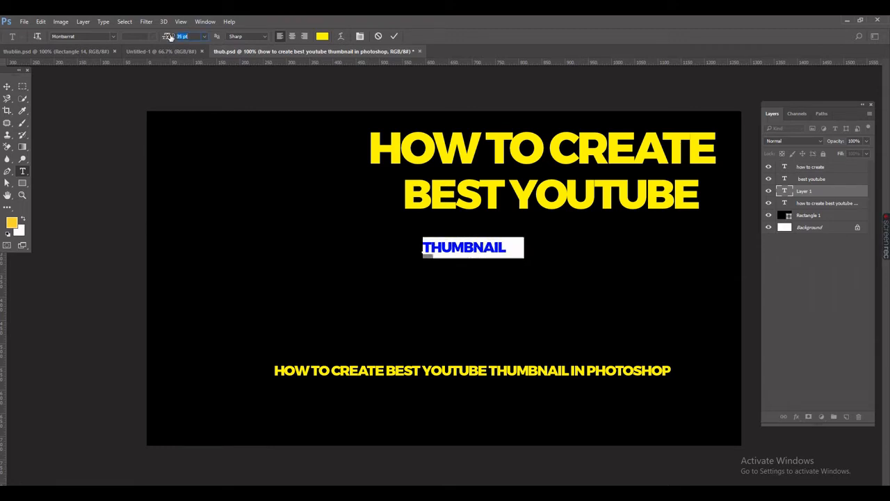
key(Up)
key(Up)
key(Up)
key(Up)
key(Up)
key(Up)
key(Up)
key(Up)
key(Up)
key(Up)
key(Up)
key(Up)
key(Up)
key(Up)
key(Up)
key(Up)
key(Up)
key(Up)
key(Up)
key(Up)
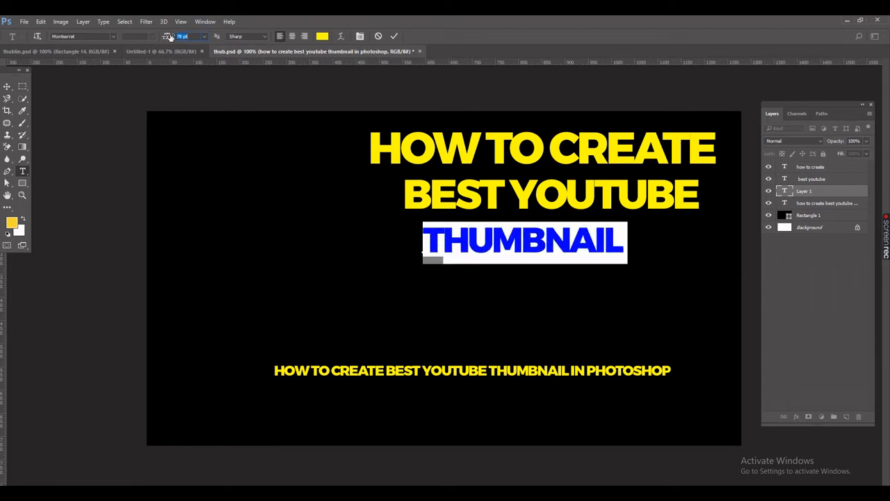
key(Up)
key(Up)
key(Up)
key(Up)
key(Up)
key(Up)
key(Up)
key(Up)
key(Up)
key(Up)
key(Up)
key(Up)
key(Up)
key(Up)
key(Up)
key(Up)
key(Up)
key(Up)
key(Up)
key(Up)
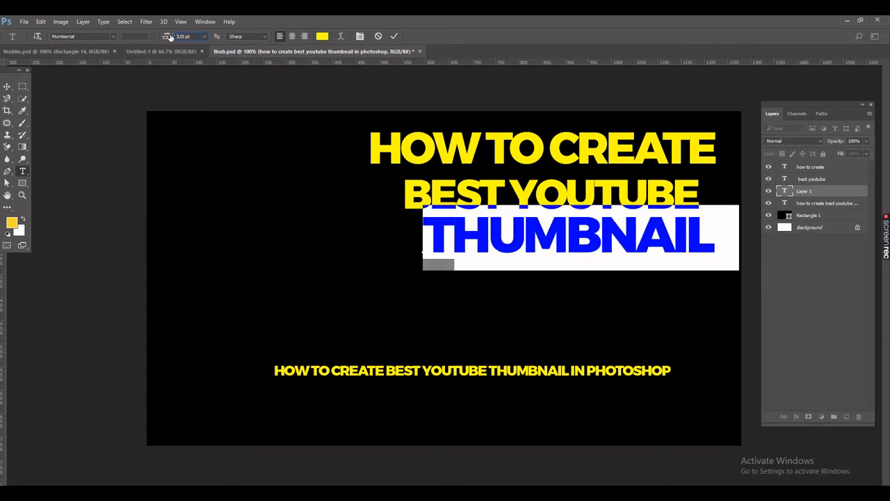
key(Down)
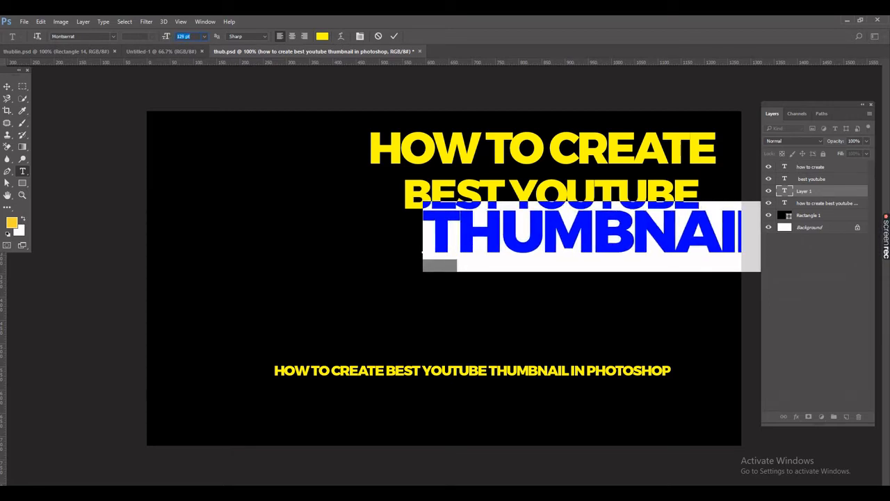
Step: Move "THUMBNAIL" directly beneath "BEST YOUTUBE" and shift "BEST YOUTUBE" so the three lines share the same left edge
click(7, 86)
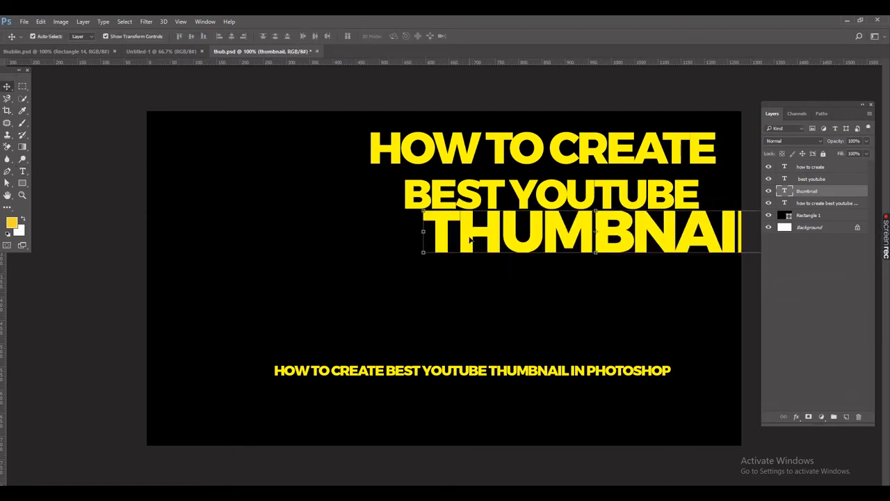
drag(470, 240, 418, 261)
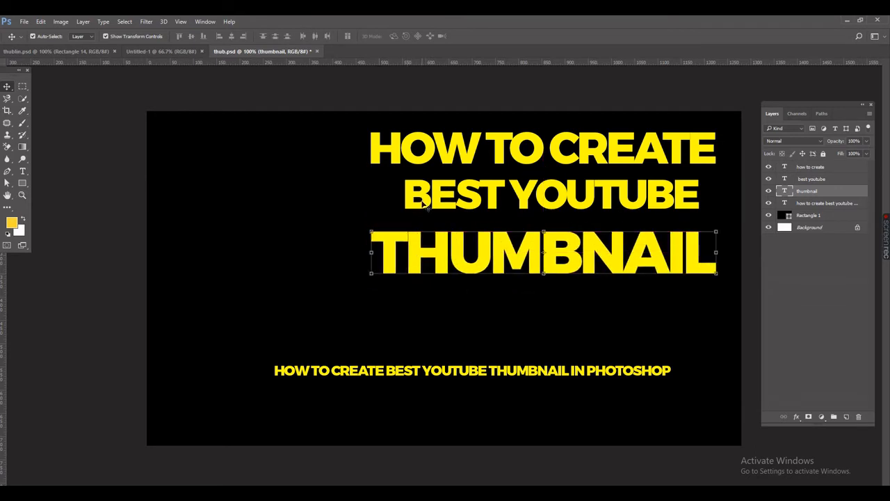
drag(424, 202, 393, 202)
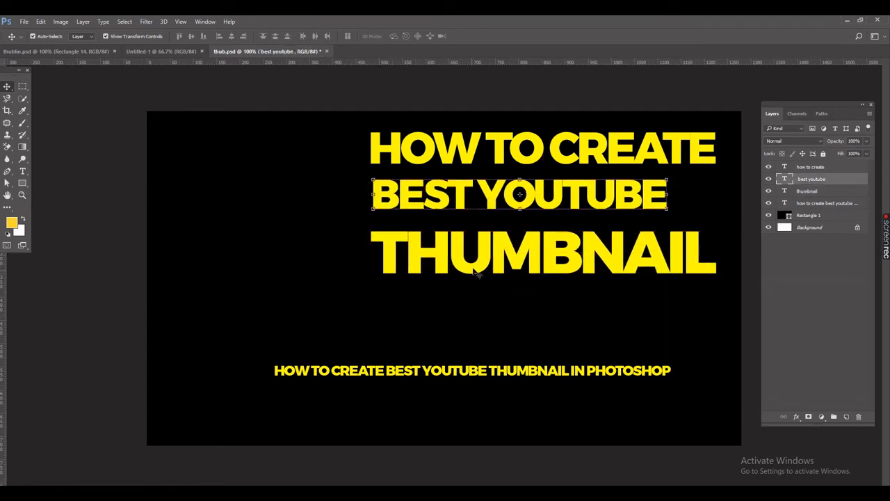
drag(485, 268, 486, 261)
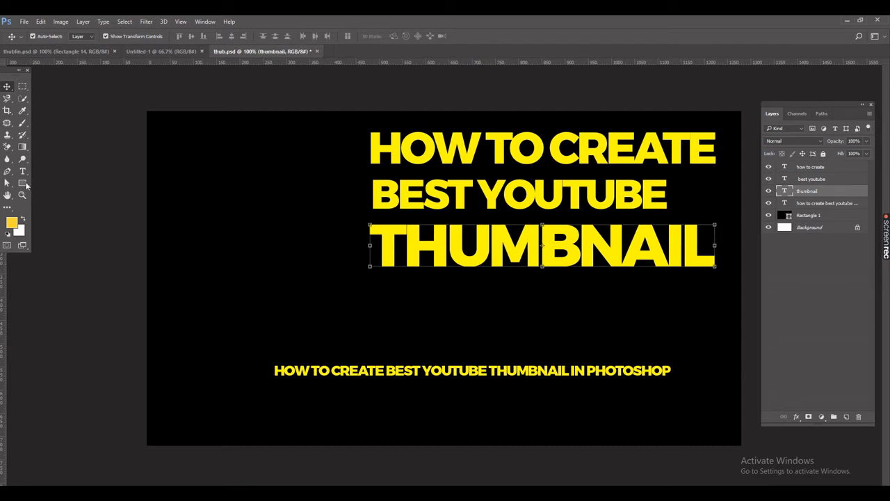
Step: Recolor the "THUMBNAIL" text to white (ffffff) and nudge it in line with the left edge of "BEST YOUTUBE"
click(22, 171)
double_click(419, 221)
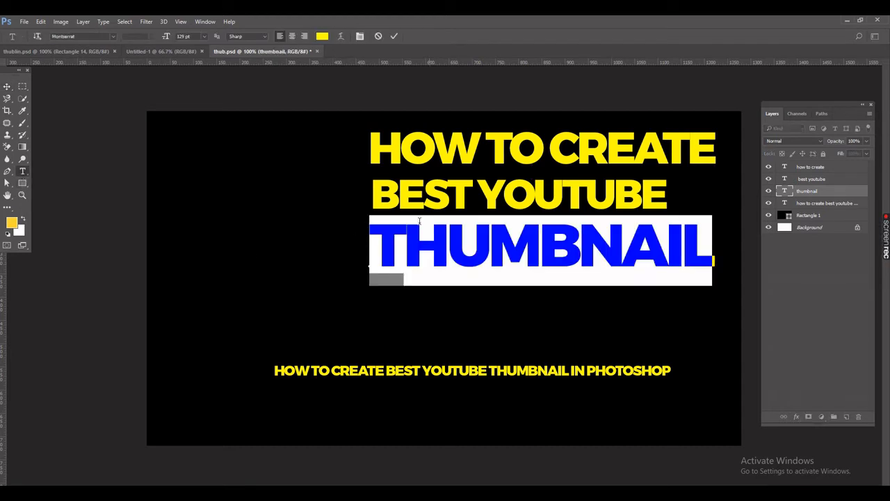
click(323, 39)
drag(431, 347, 393, 341)
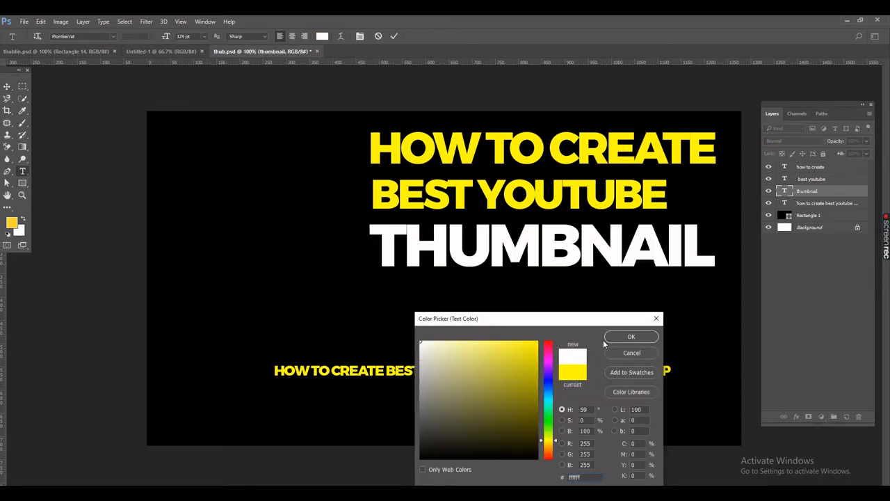
click(630, 337)
click(393, 37)
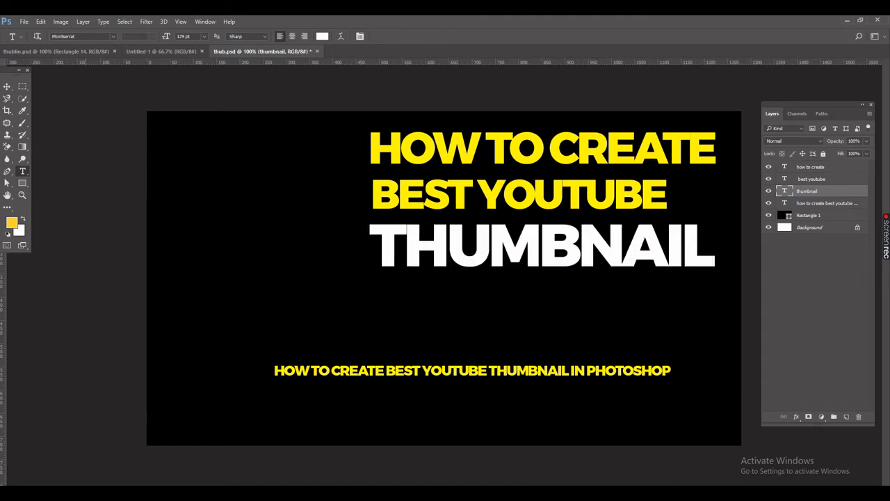
click(8, 87)
drag(538, 257, 545, 252)
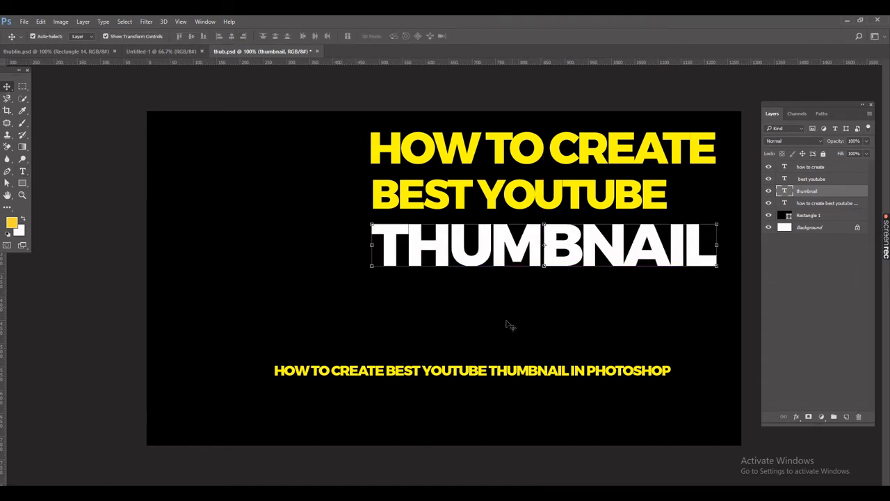
Step: Enlarge the "THUMBNAIL" text to 134 pt and fine-tune its position under "BEST YOUTUBE"
click(22, 171)
double_click(455, 265)
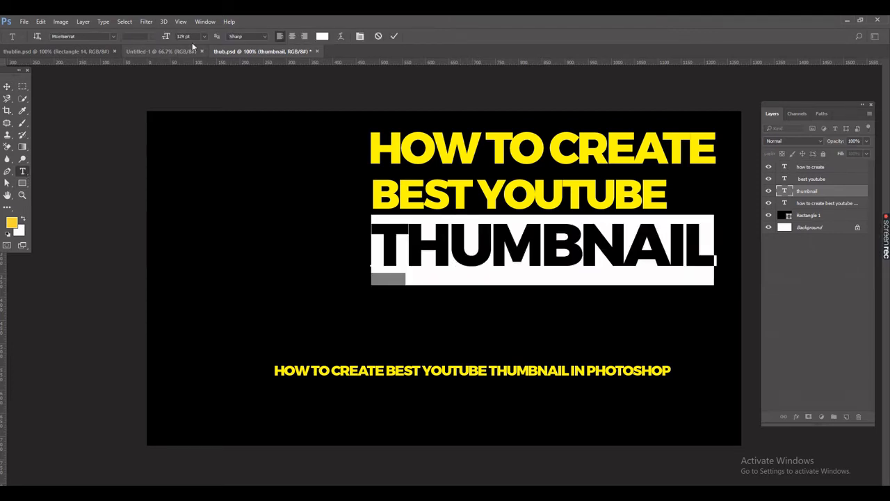
click(168, 38)
key(Up)
key(Up)
key(Up)
key(Up)
key(Up)
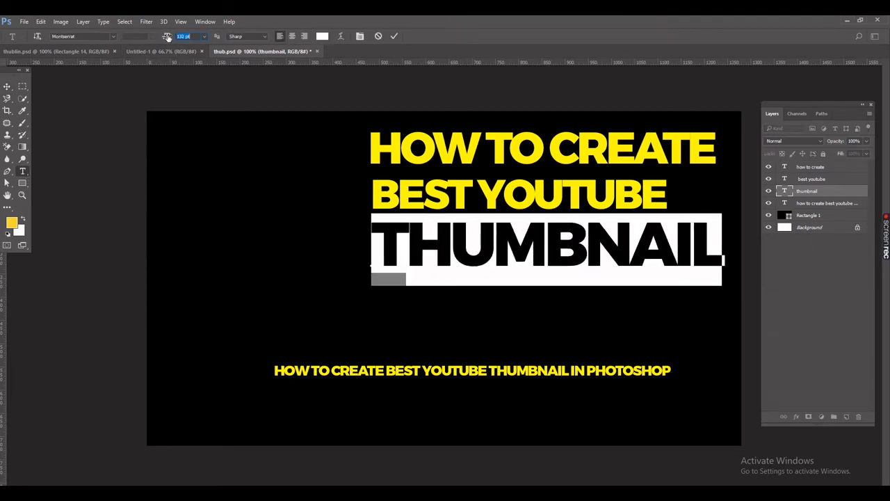
click(393, 37)
click(6, 86)
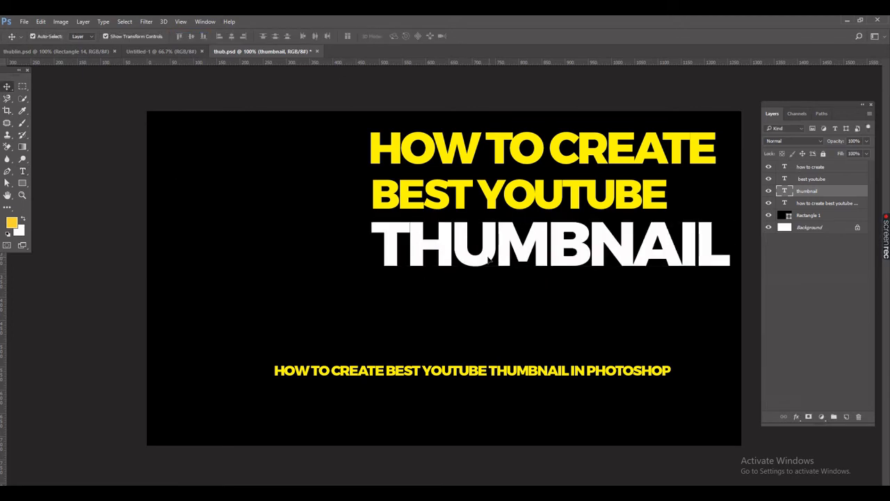
drag(493, 258, 492, 259)
Step: Copy "IN PHOTOSHOP" from the long title and delete the long title layer
click(22, 172)
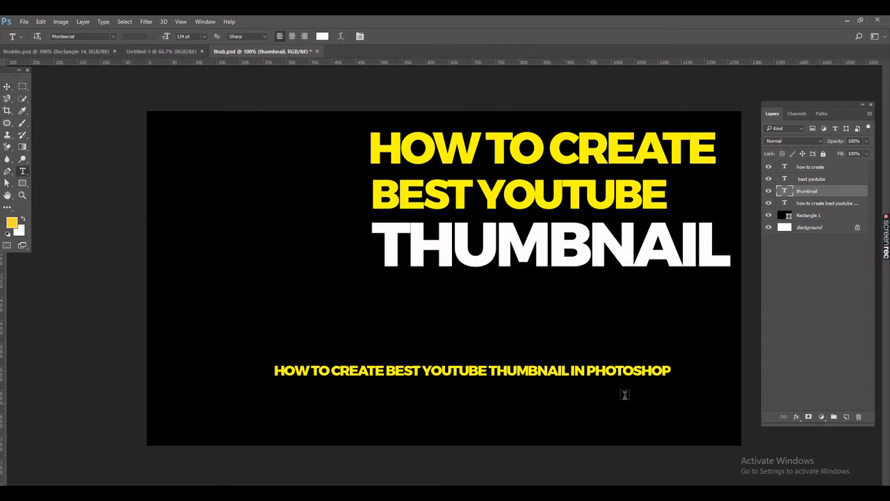
drag(568, 367, 695, 369)
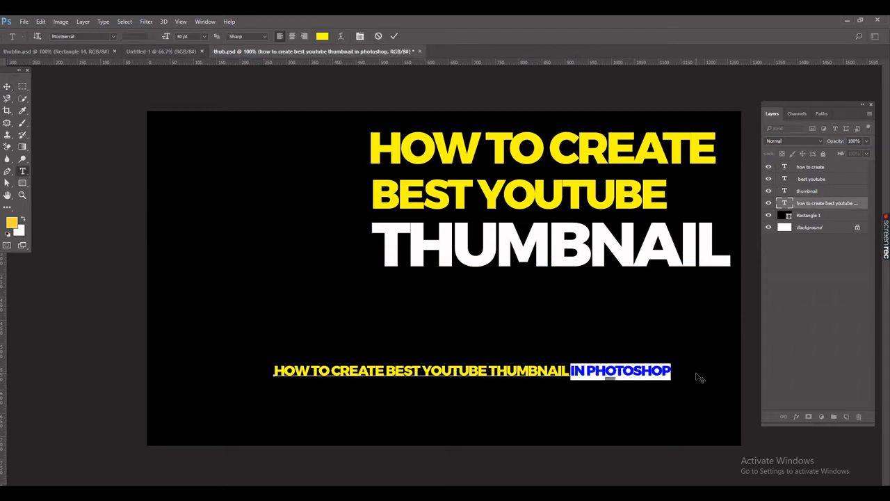
key(ctrl+c)
click(6, 85)
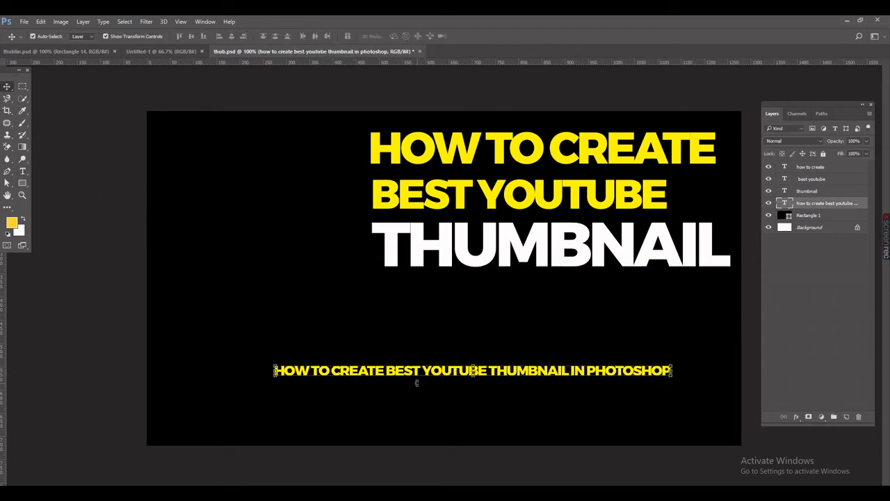
key(Delete)
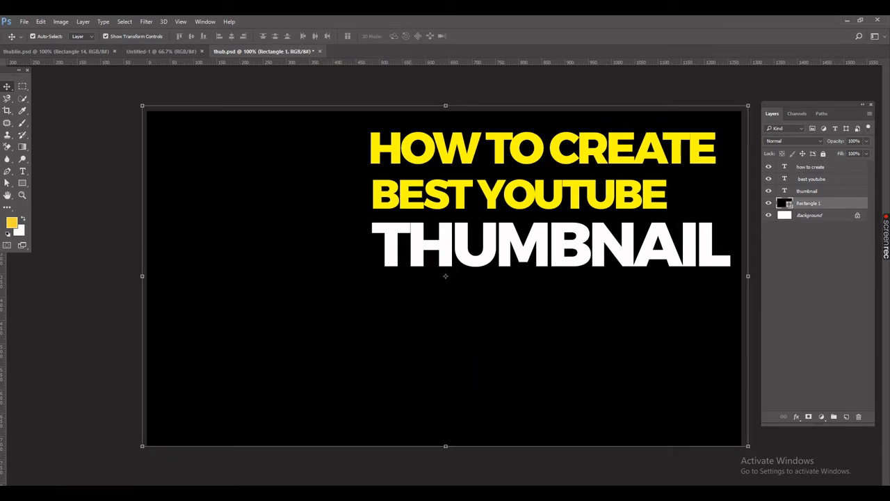
Step: Paste "IN PHOTOSHOP" as a new text layer on the canvas below "THUMBNAIL"
click(21, 174)
click(414, 346)
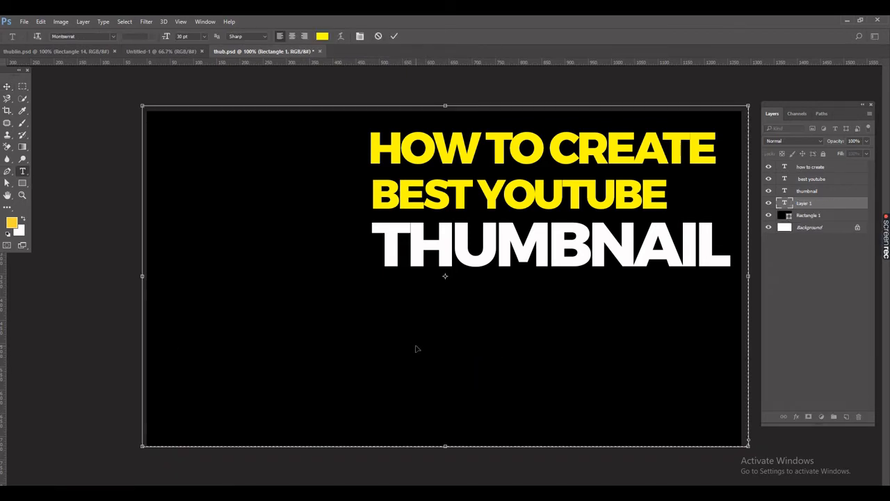
click(394, 36)
click(391, 348)
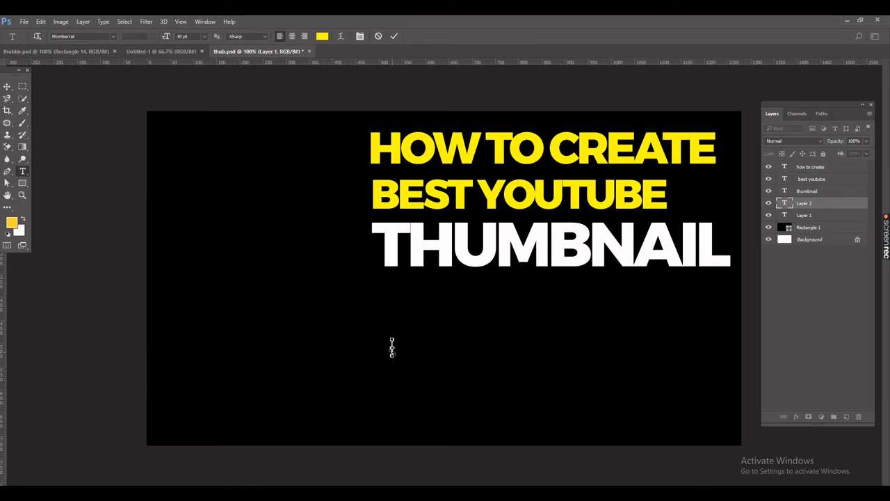
Step: Set the "IN PHOTOSHOP" text's font size to 91 pt and save the document
key(ctrl+a)
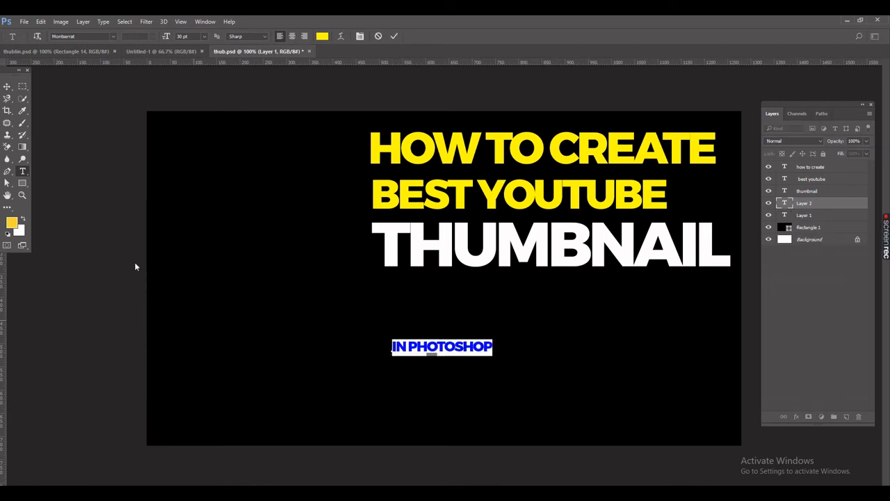
key(Up)
key(Up)
key(Up)
key(Up)
key(Up)
key(Up)
key(Up)
key(Up)
key(Up)
key(Up)
key(Up)
key(Up)
key(Up)
key(Up)
key(Up)
key(Up)
key(Up)
key(Up)
key(Up)
key(Up)
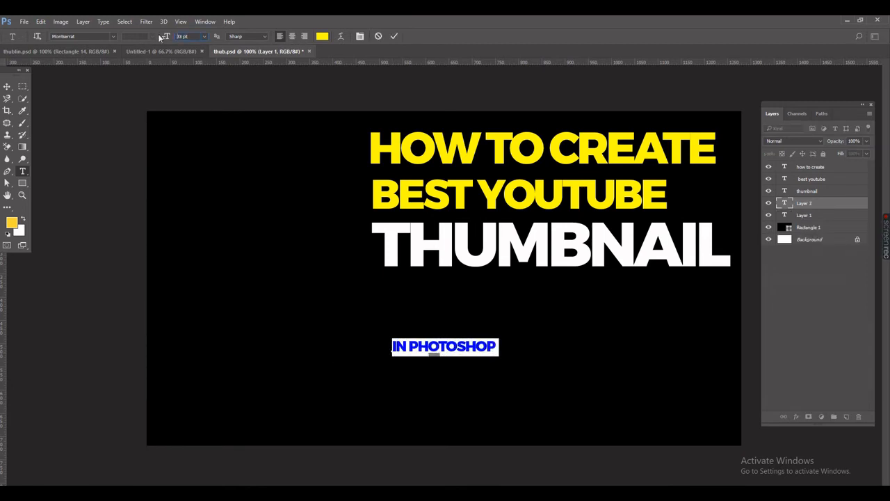
key(Up)
key(Up)
key(Up)
key(Up)
key(Up)
key(Up)
key(Up)
key(Up)
key(Up)
key(Up)
key(Up)
key(Up)
key(Up)
key(Up)
key(Up)
key(Up)
key(Up)
key(Up)
key(Up)
key(Up)
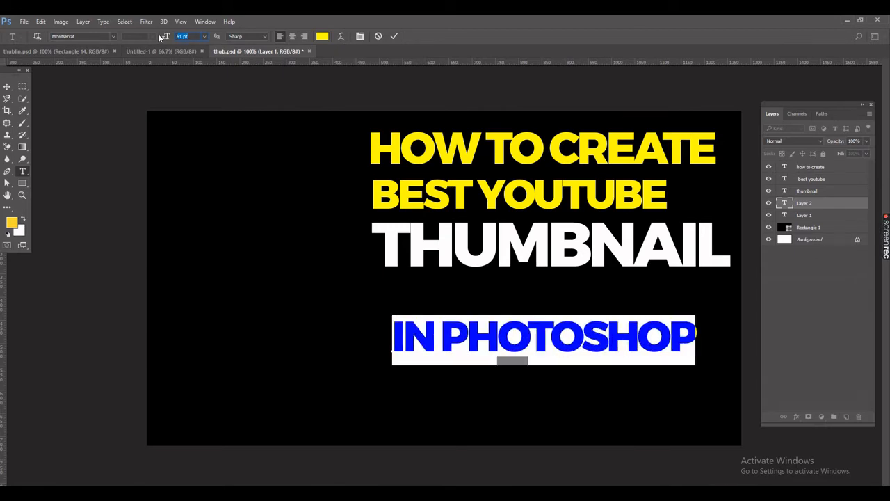
click(393, 37)
click(6, 86)
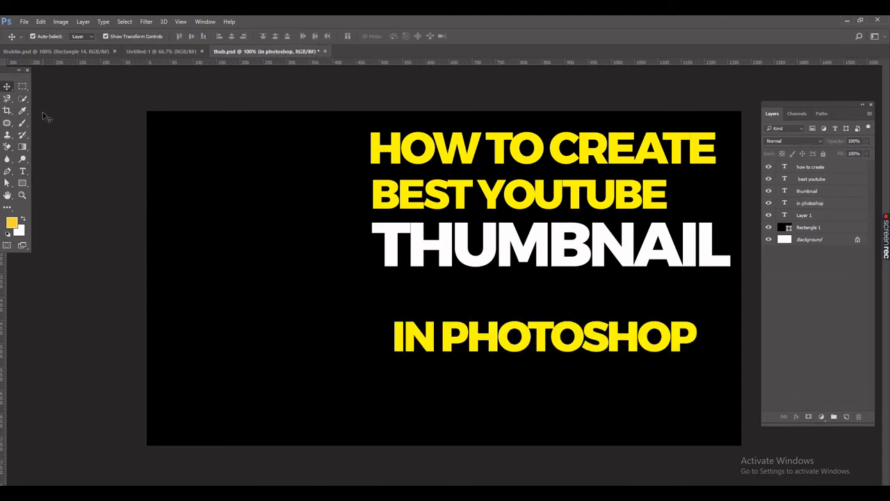
key(ctrl+s)
Step: Reposition the four title lines as a tight stack around the canvas's mid-height, with "IN PHOTOSHOP" offset toward the right edge, and save
drag(542, 337, 542, 381)
drag(572, 267, 565, 348)
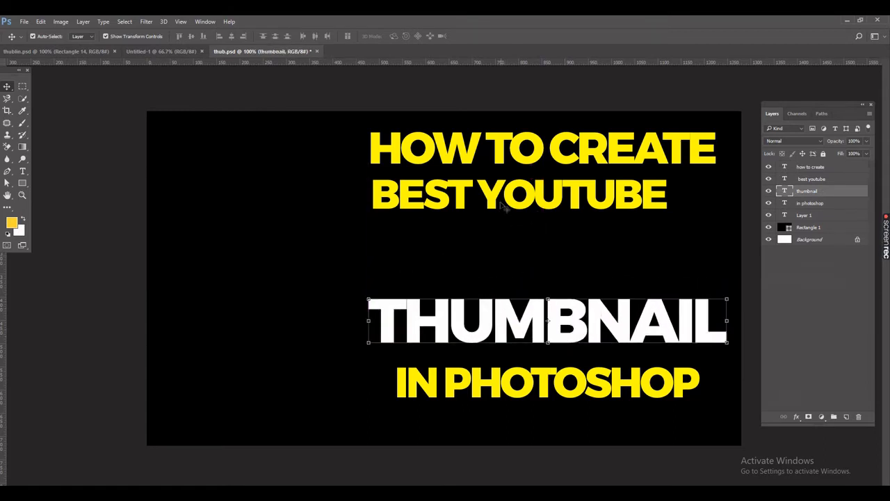
drag(495, 202, 494, 264)
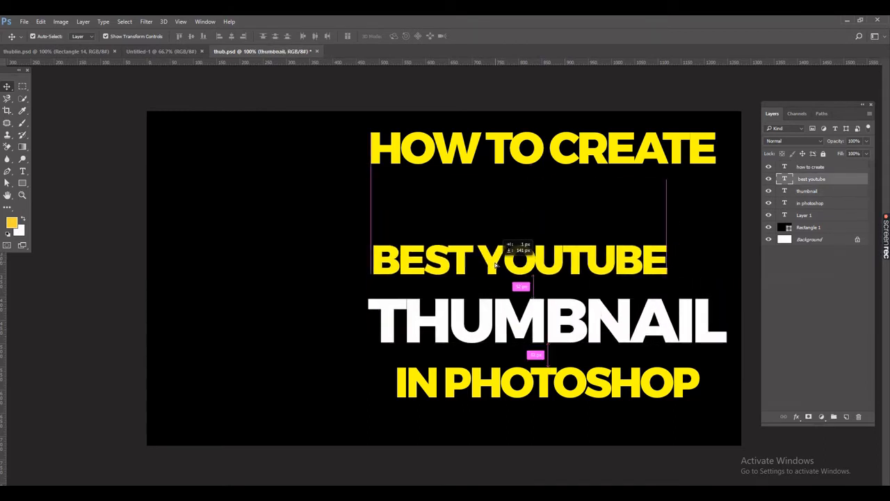
drag(463, 146, 456, 189)
drag(420, 259, 420, 231)
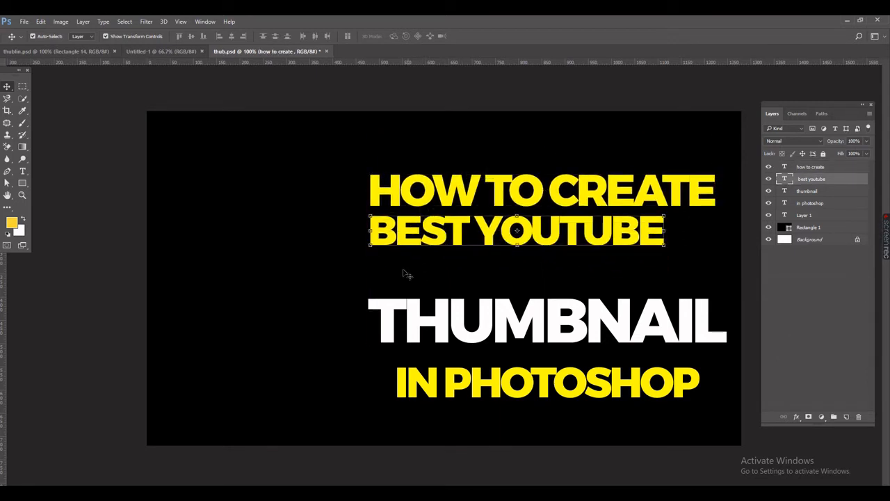
drag(408, 319, 409, 273)
drag(545, 386, 578, 331)
key(ctrl+s)
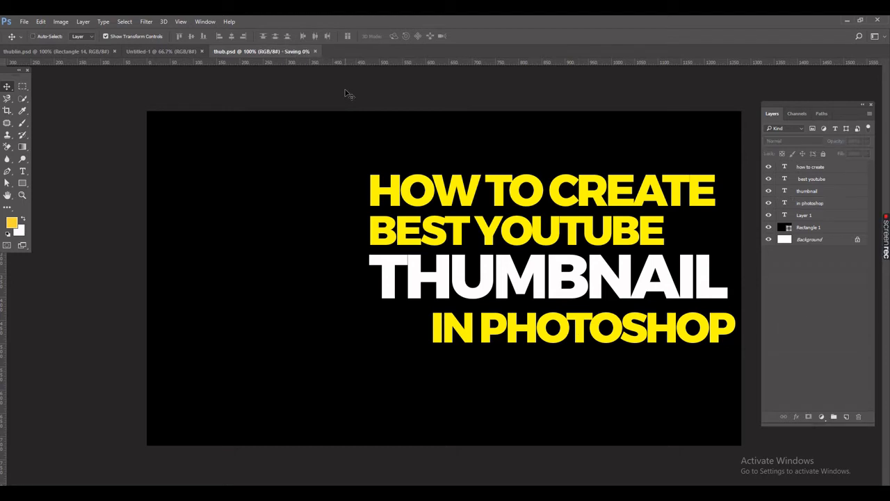
Step: Draw a rectangle shape about 415 by 469 px in the empty area left of the title text
drag(22, 183, 46, 192)
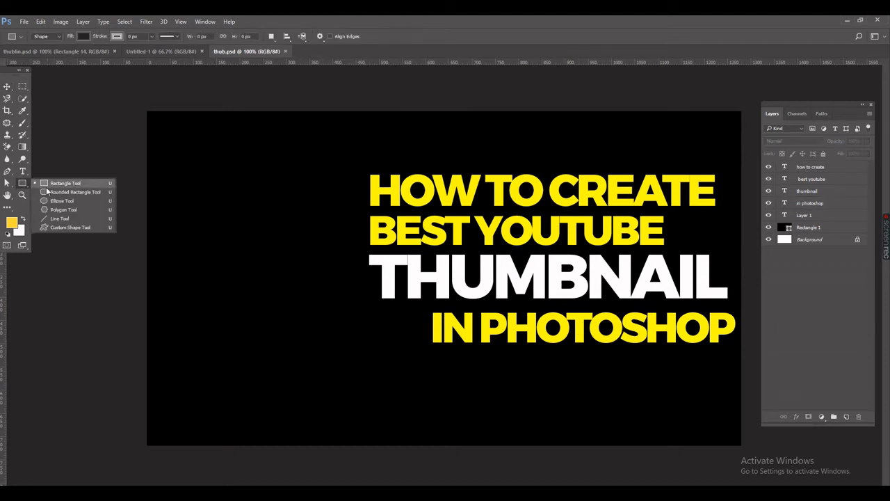
click(52, 184)
drag(162, 169, 353, 386)
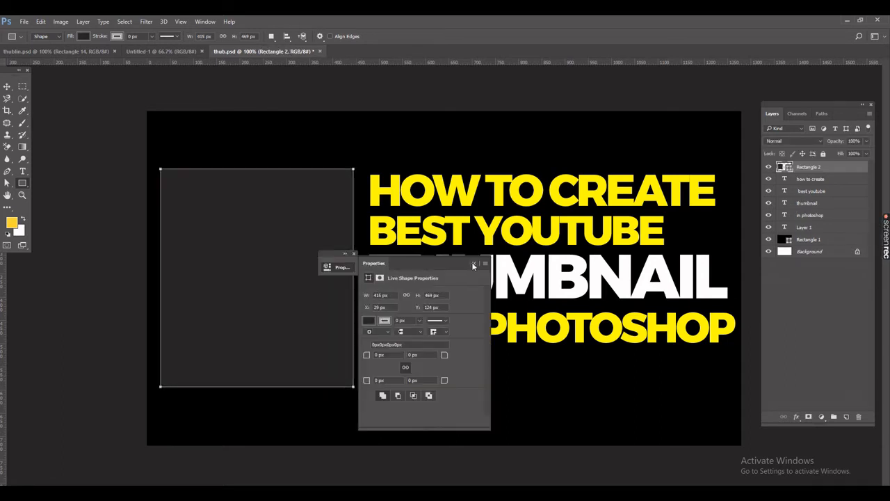
click(473, 264)
Step: Change the new rectangle's fill color to white and close the shape properties
double_click(789, 171)
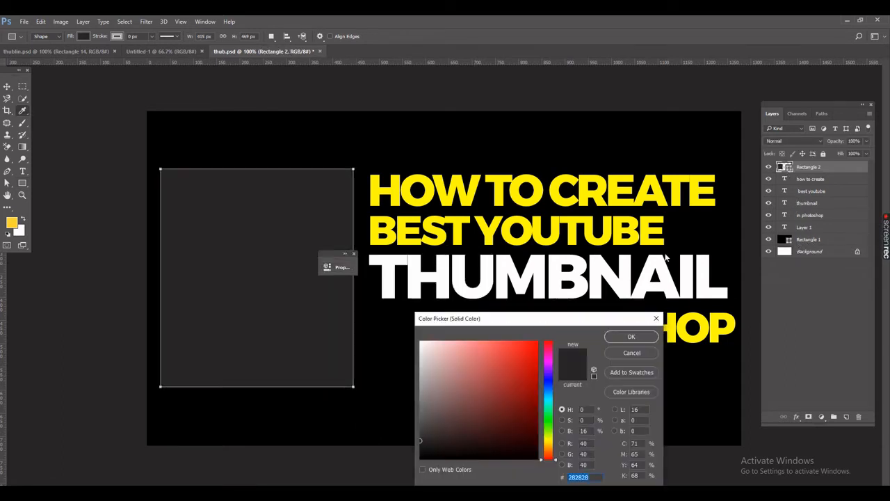
drag(434, 379, 403, 336)
click(630, 336)
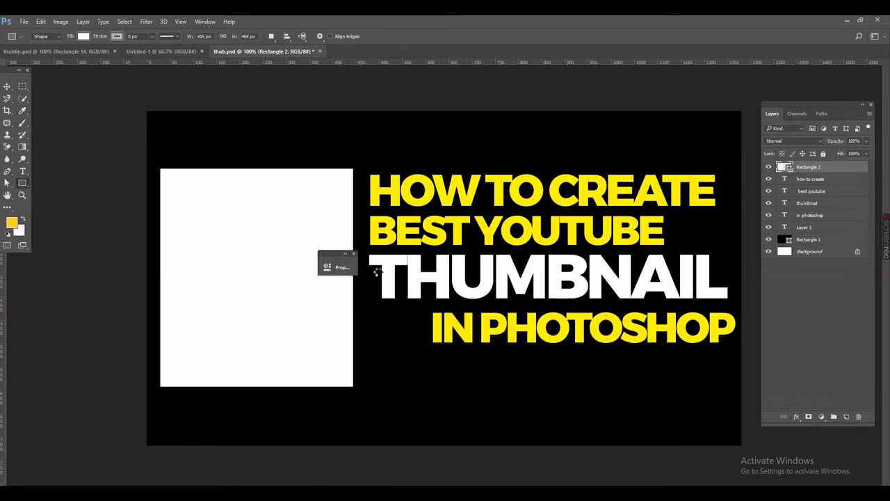
click(354, 254)
click(7, 87)
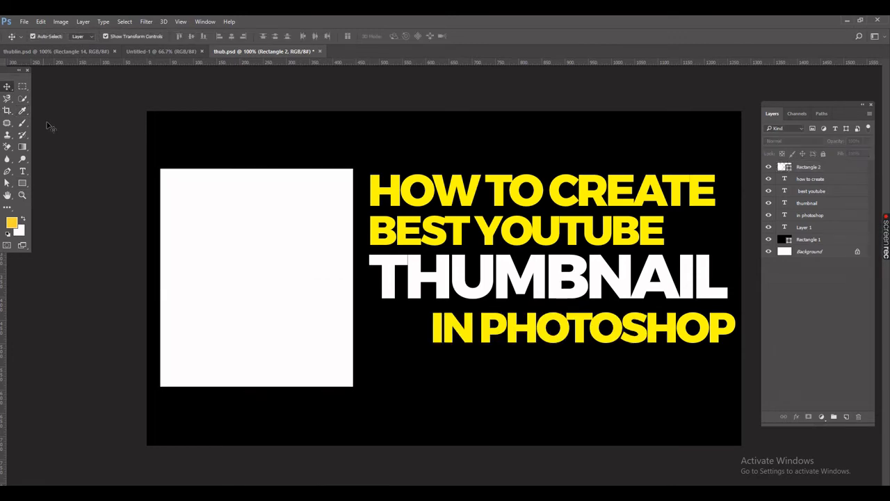
Step: Duplicate the white rectangle with a slight down-right offset and fill the copy with the title text's yellow
drag(304, 265, 308, 282)
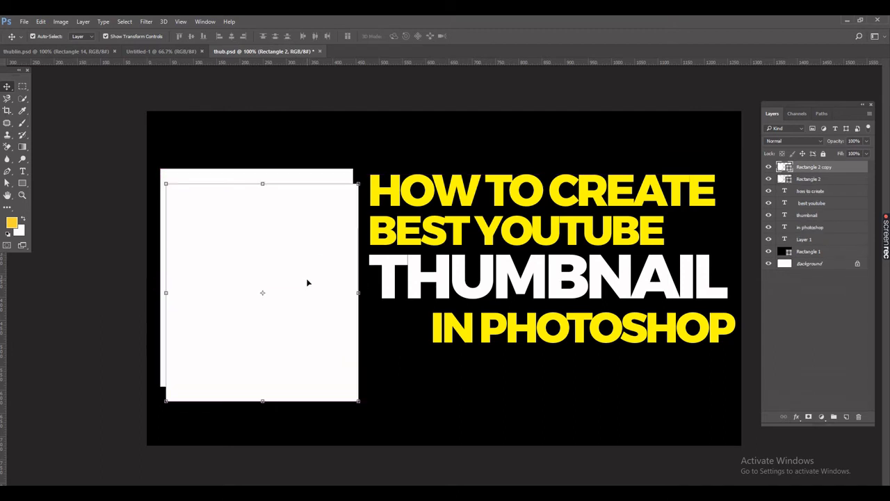
double_click(788, 169)
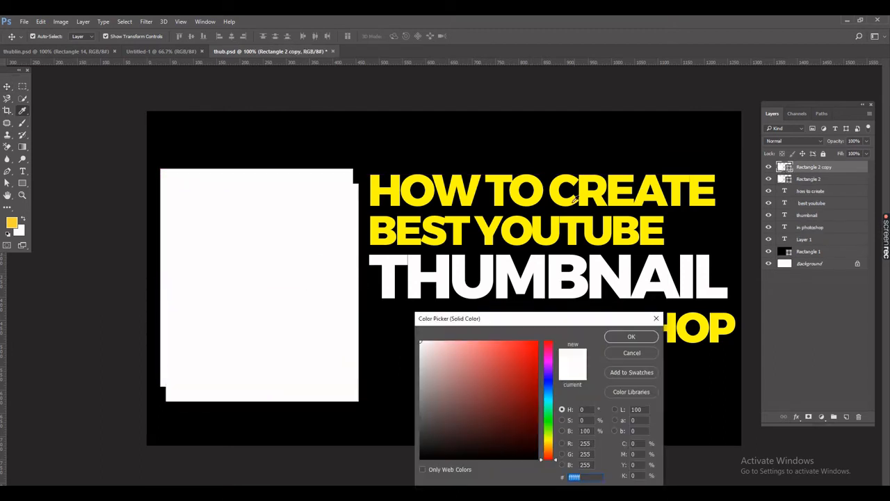
click(651, 231)
click(634, 339)
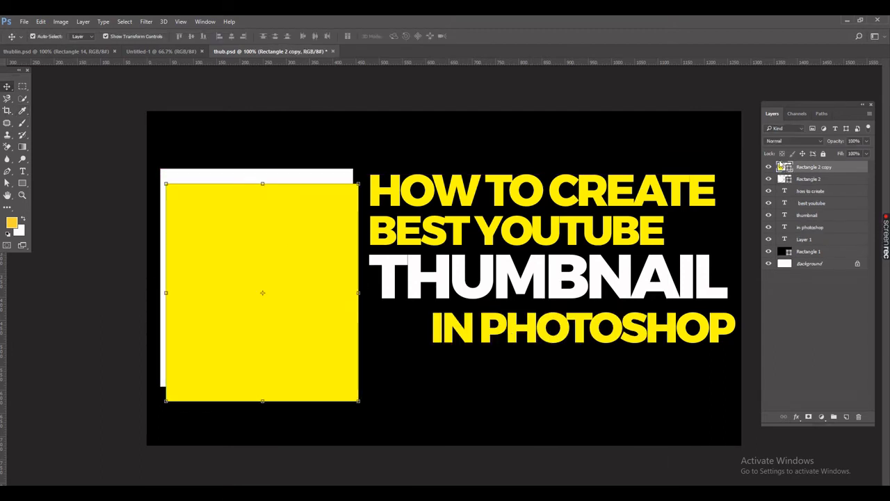
Step: Place the yellow rectangle behind the white one, shift it up to leave a thin offset edge, and save
drag(836, 168, 836, 188)
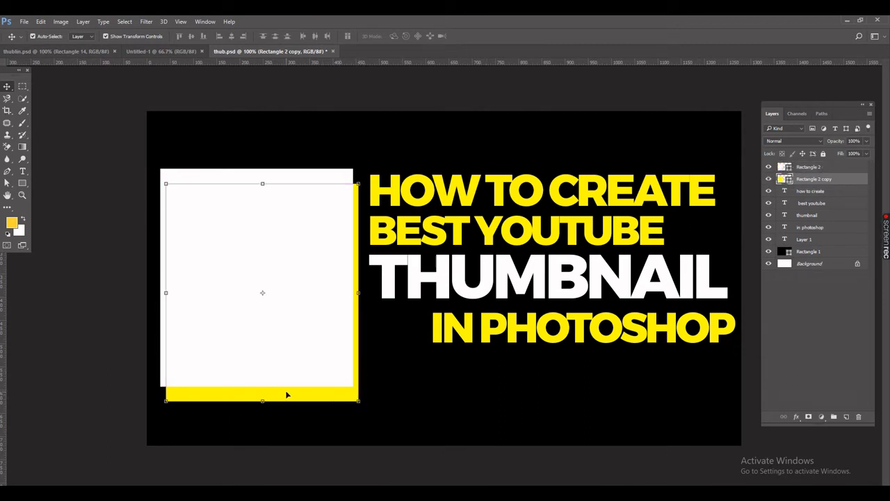
drag(286, 391, 288, 383)
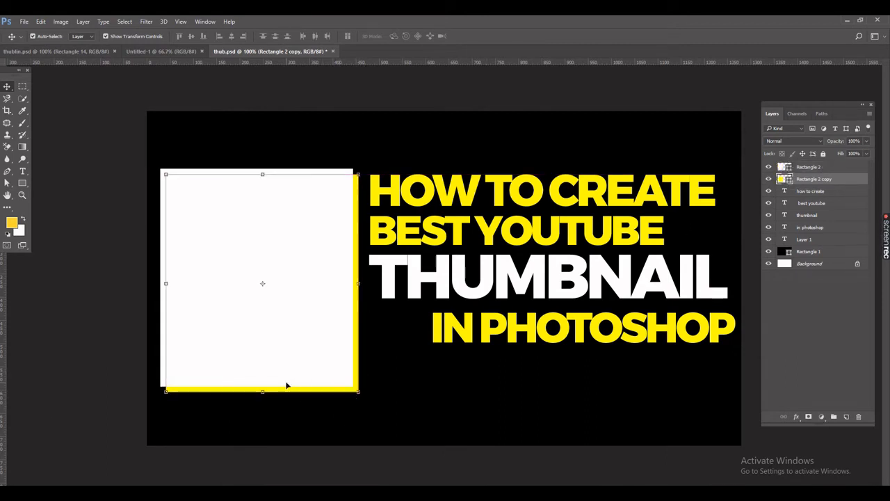
click(36, 120)
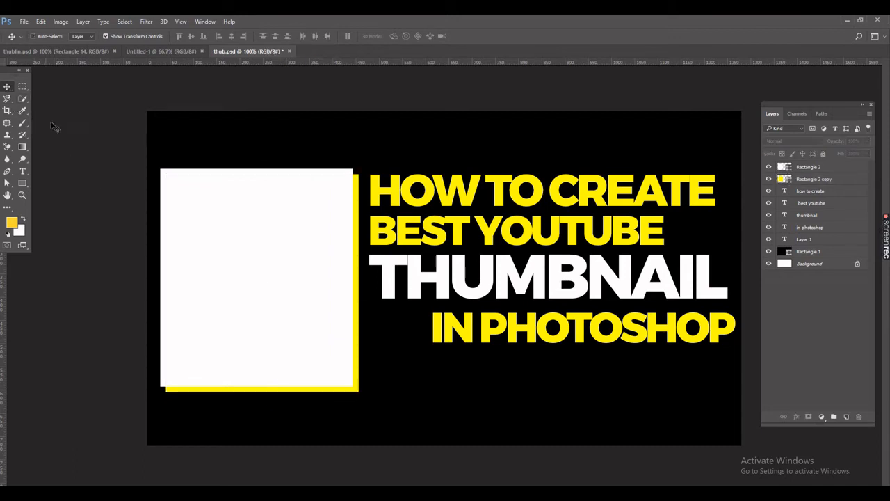
key(ctrl+s)
Step: Try green, blue and orange fills on the offset rectangle, restore the title's yellow #fffc00, and try to save
click(360, 390)
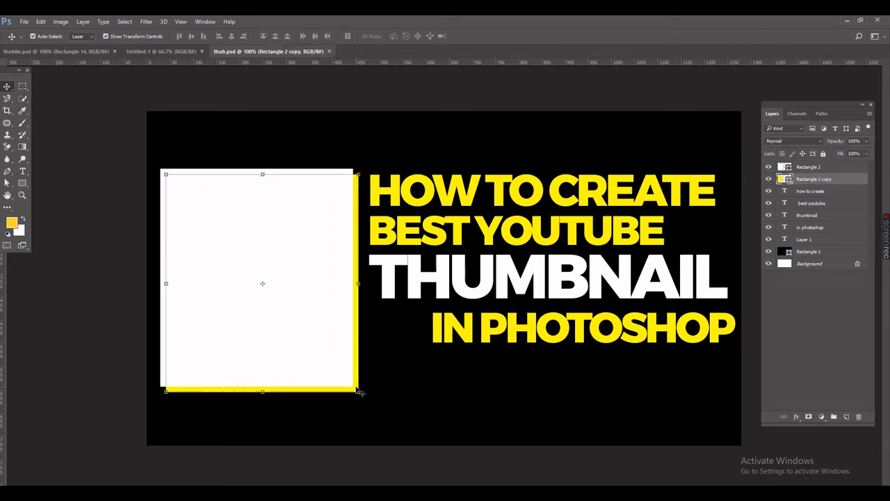
double_click(785, 179)
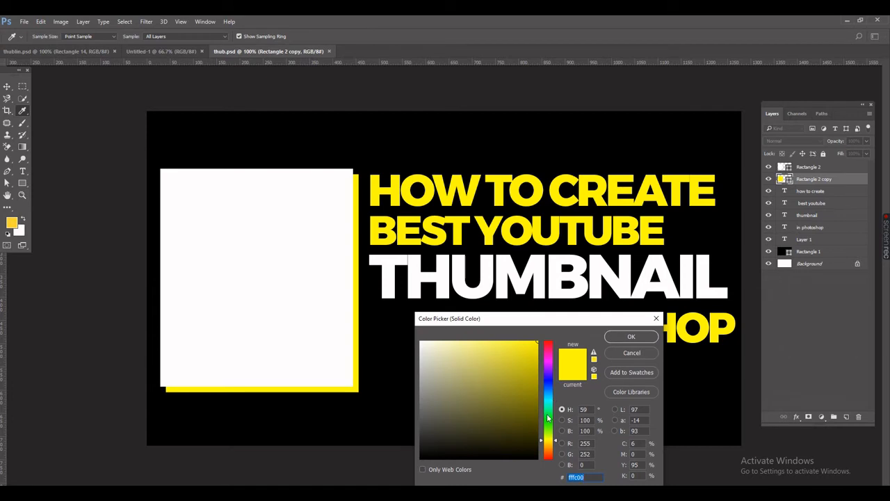
click(547, 415)
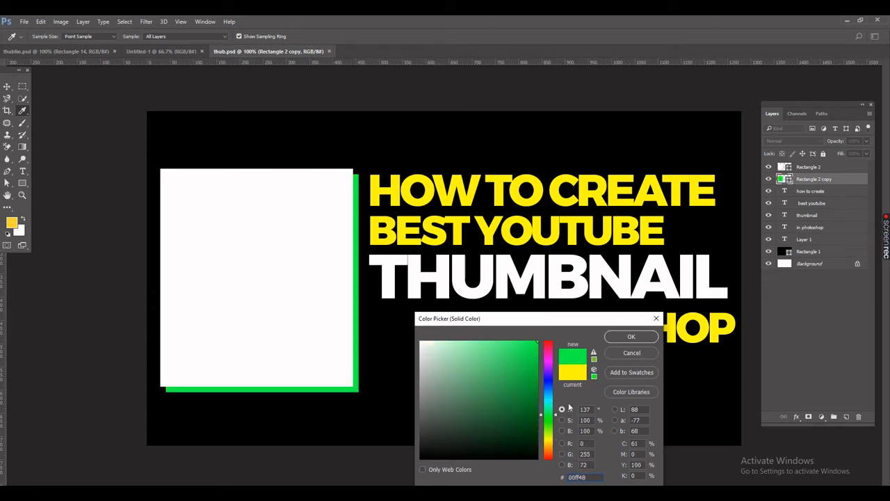
click(548, 378)
click(548, 438)
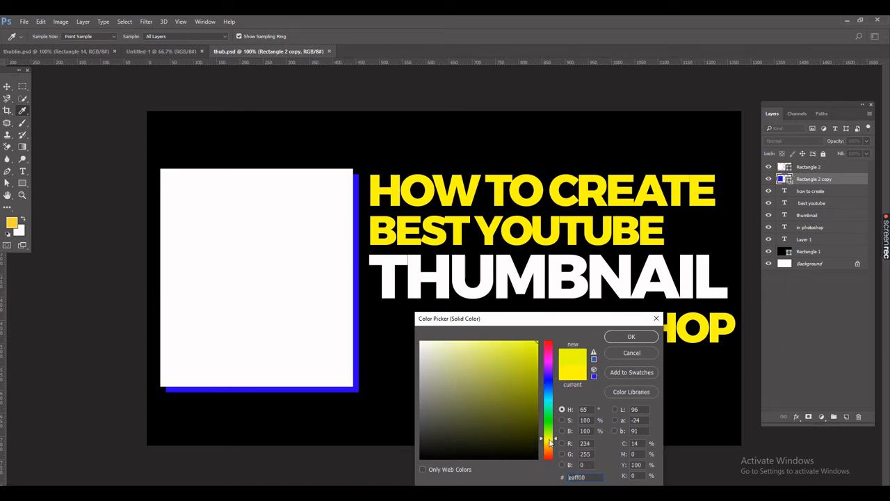
click(549, 452)
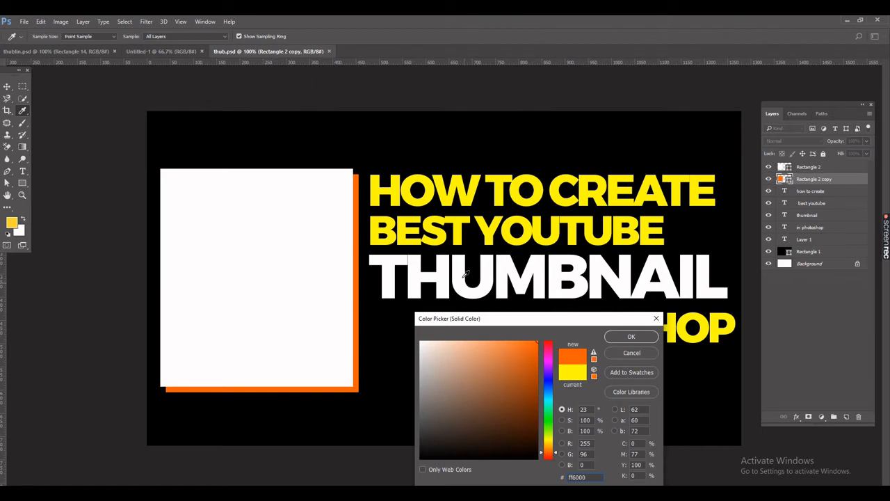
click(460, 233)
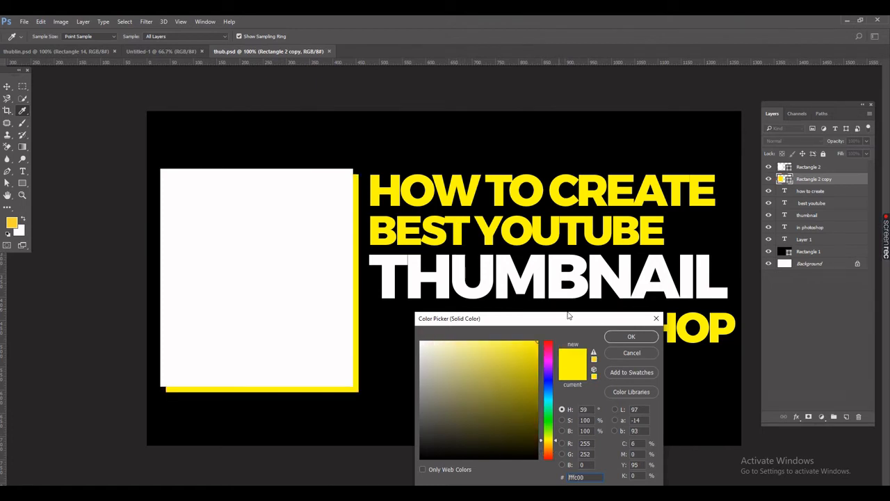
click(631, 337)
key(v)
key(ctrl+s)
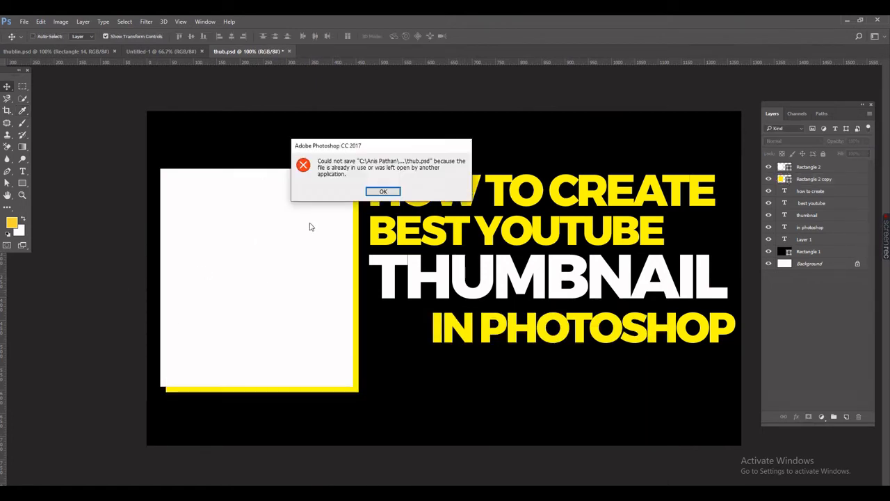
click(382, 191)
Step: Move the "IN PHOTOSHOP" line about 106 px left beneath "THUMBNAIL" and deselect it
click(452, 333)
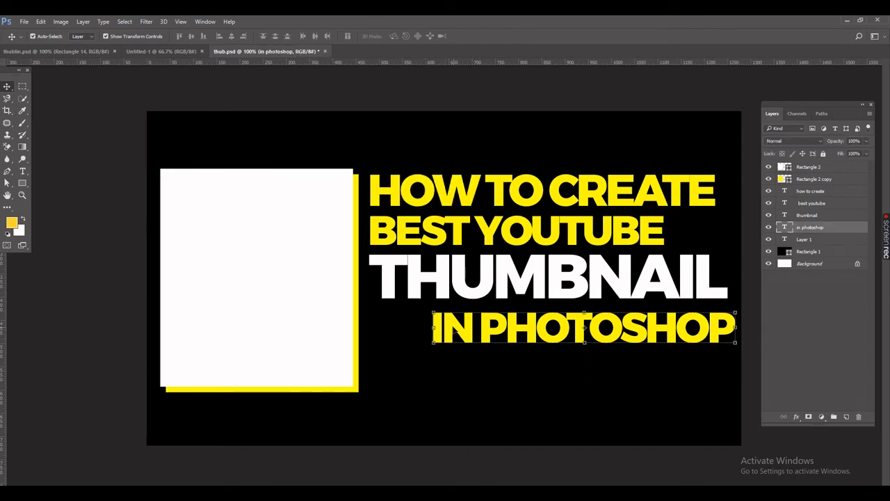
drag(459, 333, 409, 327)
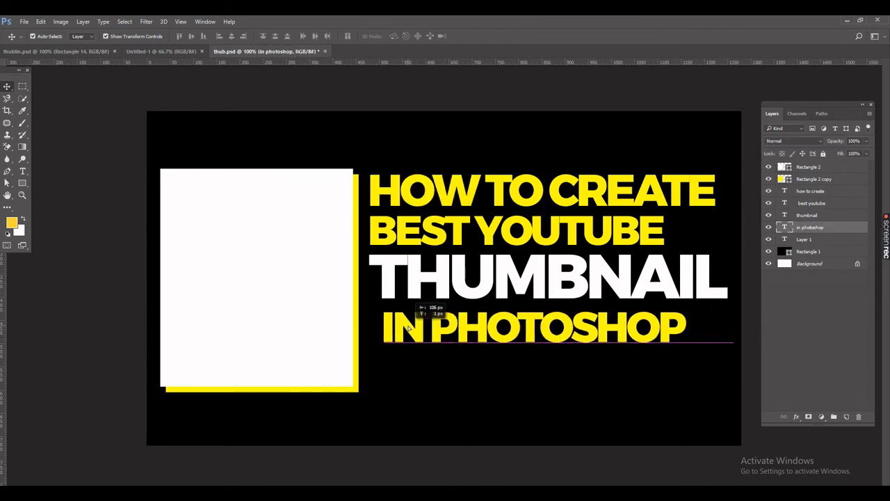
click(63, 252)
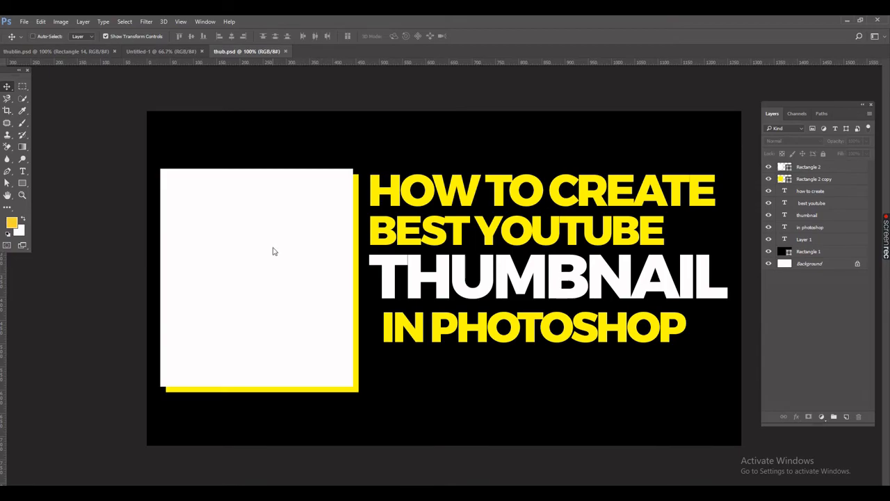
Step: Try to open the logo_brand_brands_logos_adobe_photoshop-512.webp file in Photoshop
key(ctrl+o)
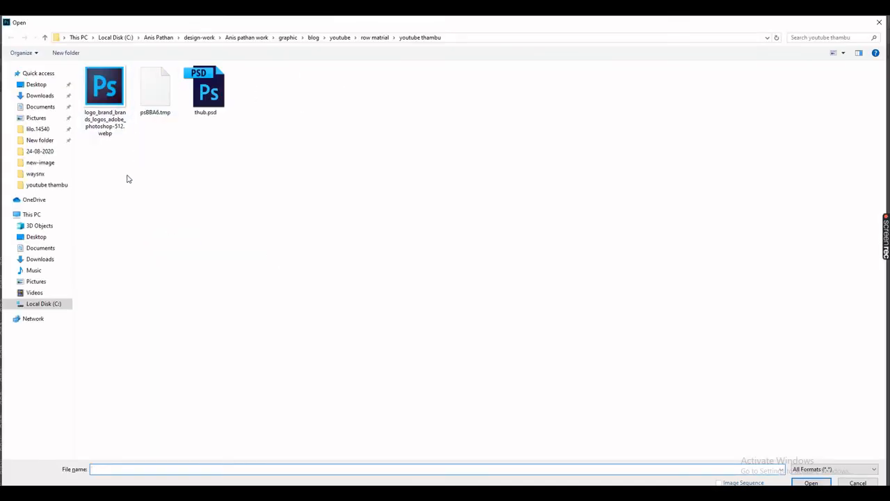
click(111, 115)
click(809, 483)
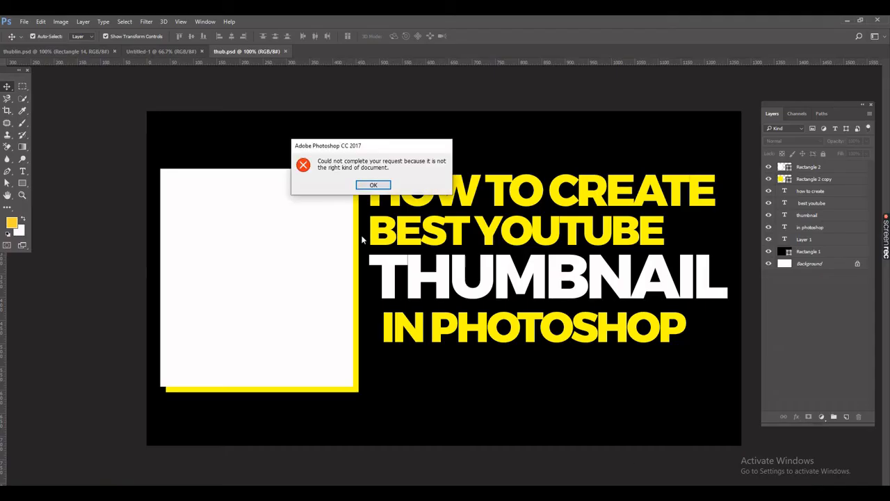
click(374, 185)
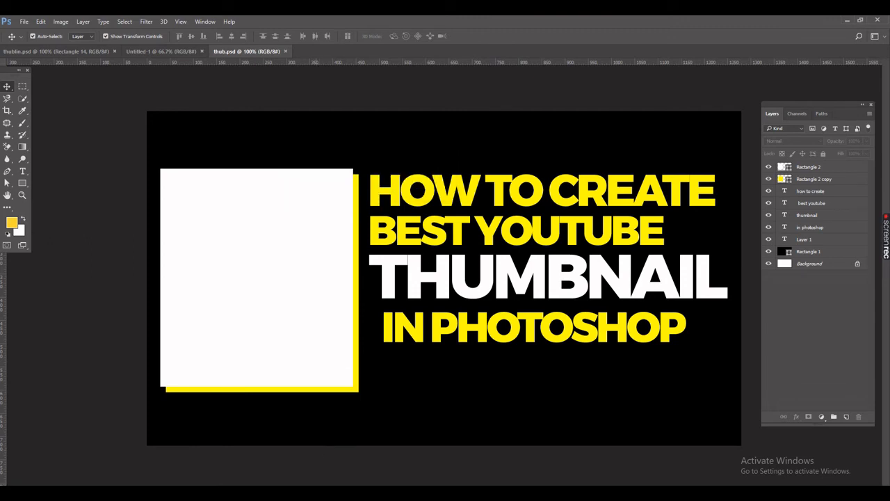
Step: Switch to File Explorer and open the "youtube thambu" folder inside "row matrial"
click(285, 478)
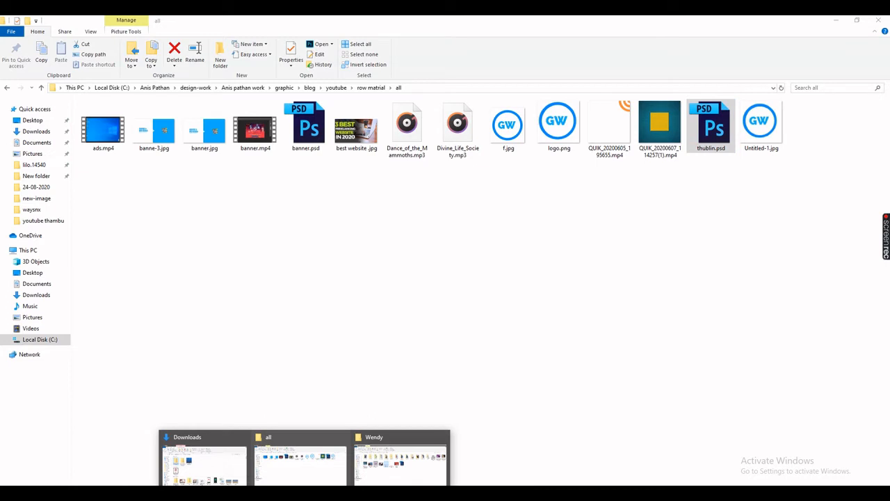
mouse_move(389, 484)
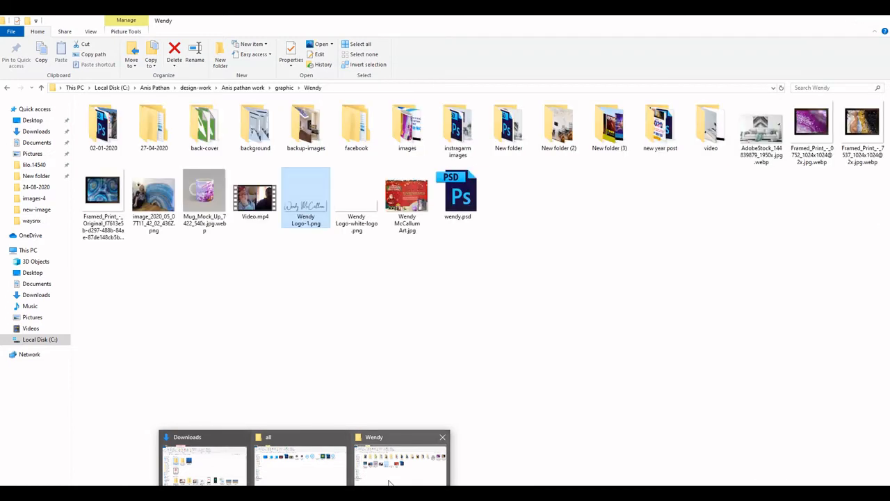
mouse_move(317, 485)
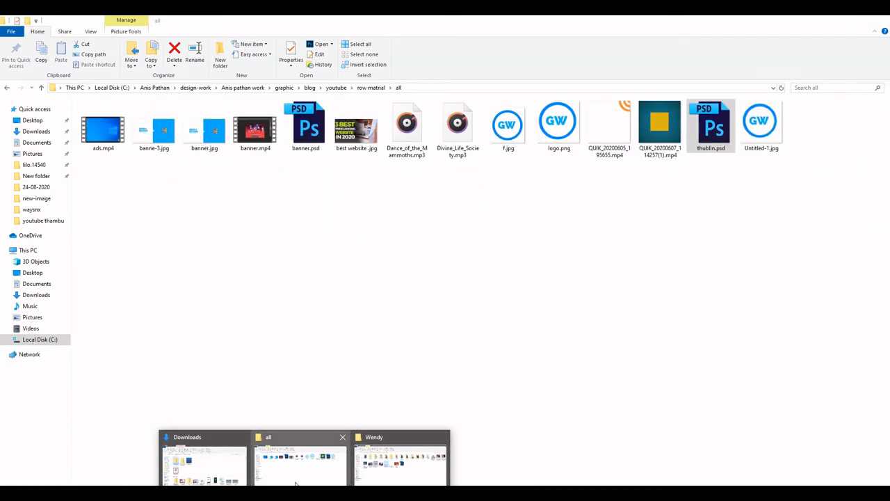
click(295, 472)
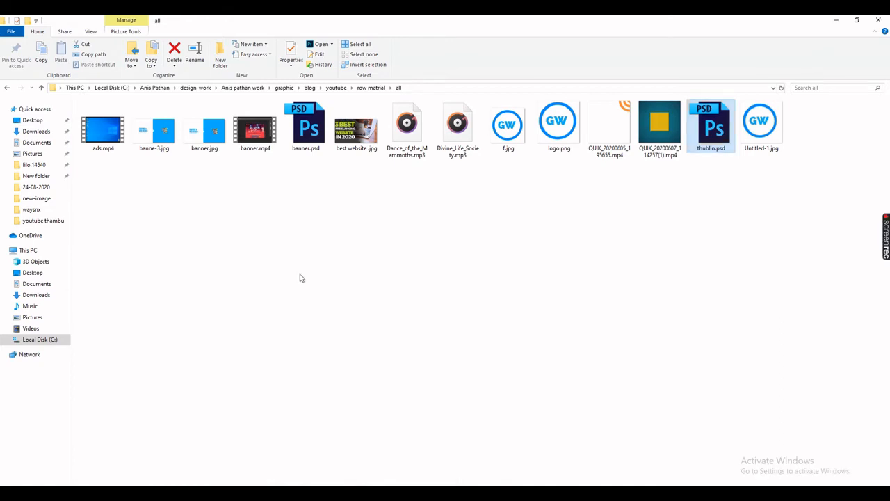
click(371, 88)
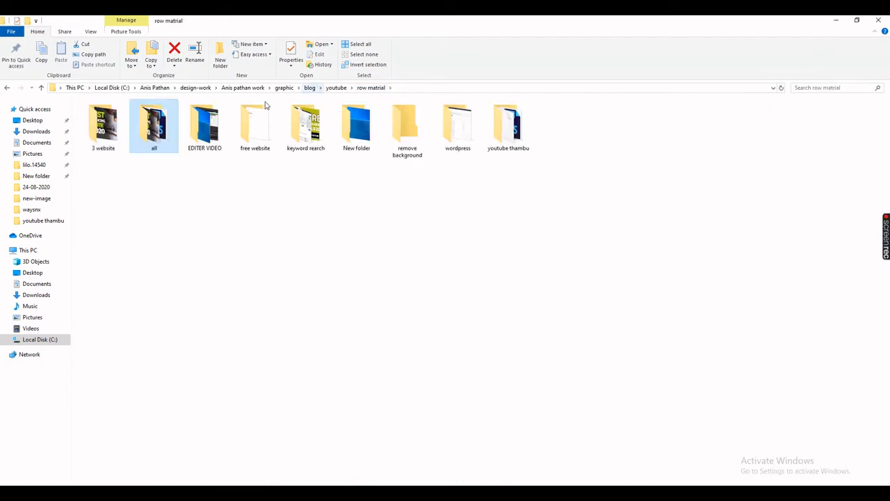
double_click(154, 125)
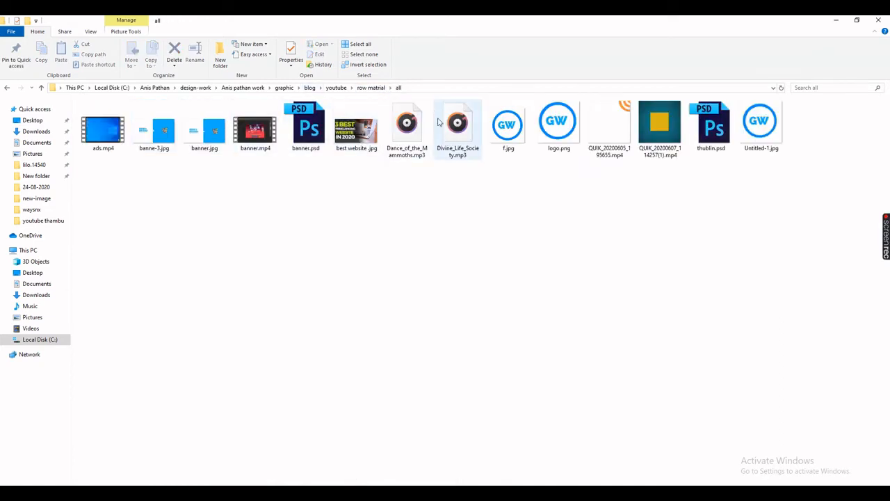
click(337, 89)
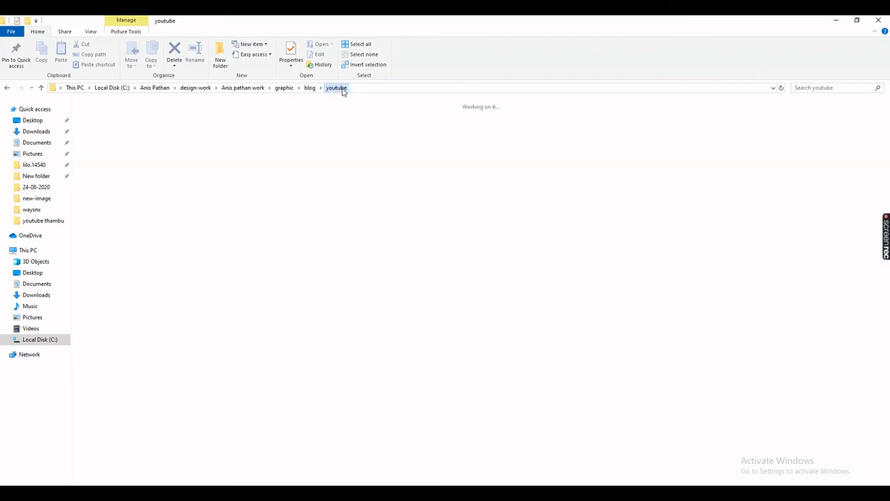
double_click(154, 125)
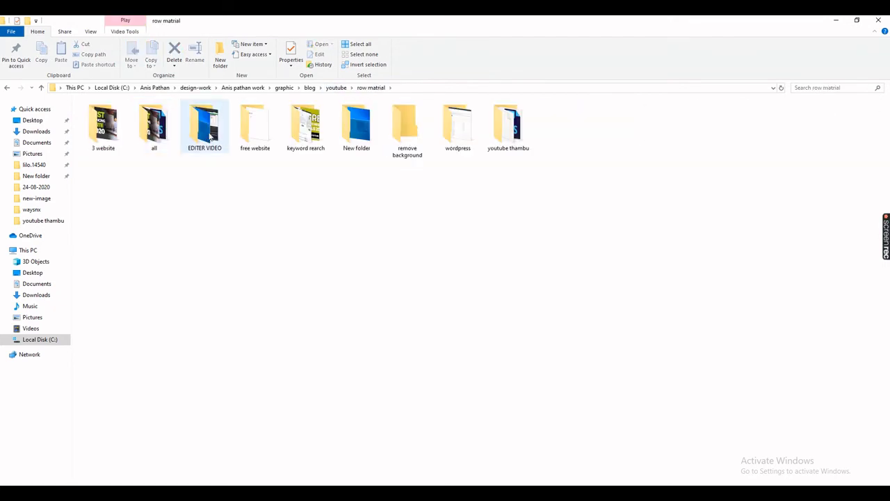
double_click(510, 140)
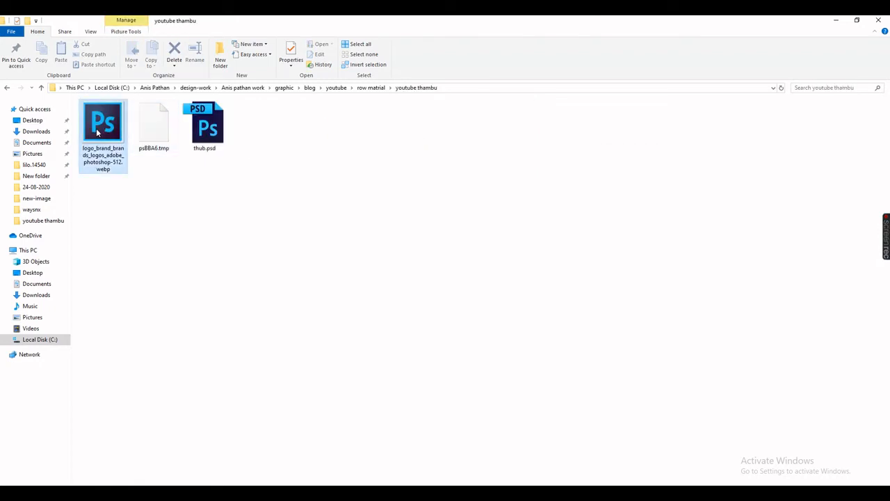
Step: Try to bring the Photoshop logo webp file from the folder into the thumbnail document
drag(97, 132, 331, 384)
click(382, 191)
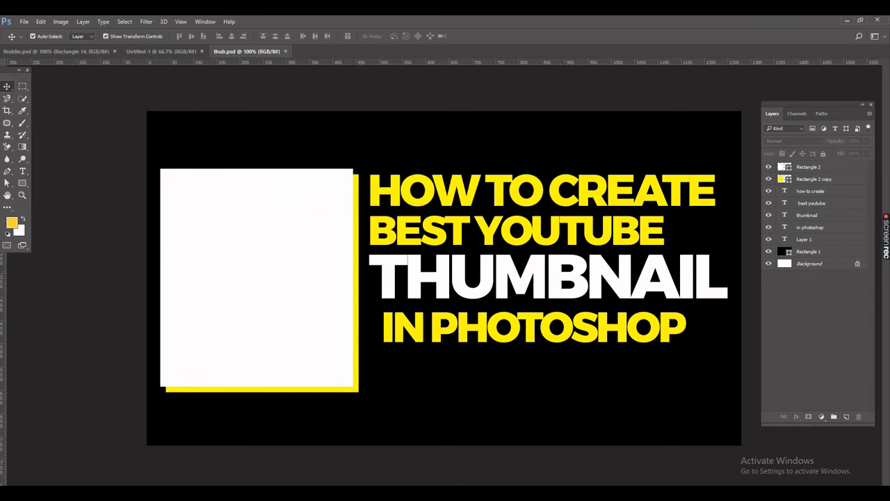
Step: Open the Photoshop logo webp from the "youtube thambu" folder in the web browser and copy the image
mouse_move(305, 485)
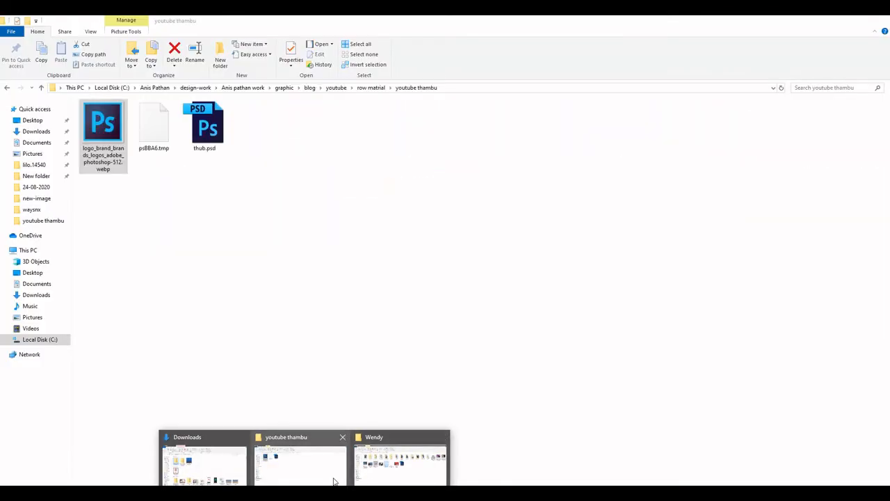
click(334, 481)
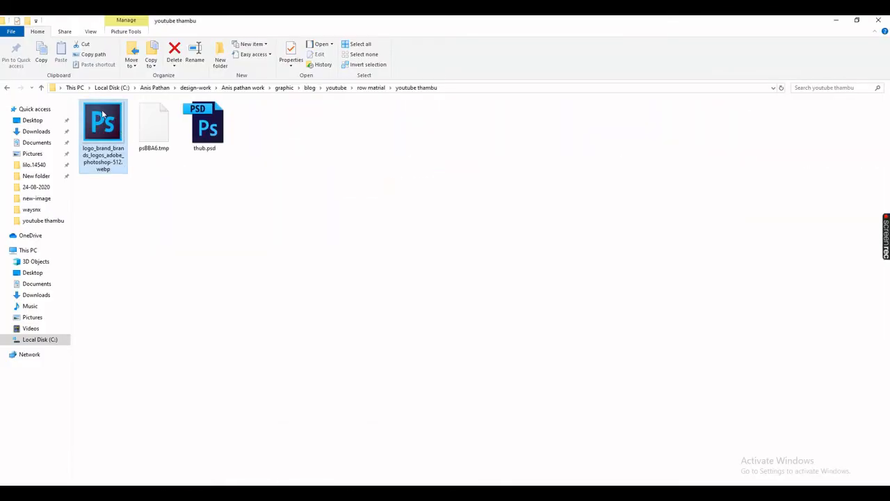
right_click(102, 112)
click(123, 118)
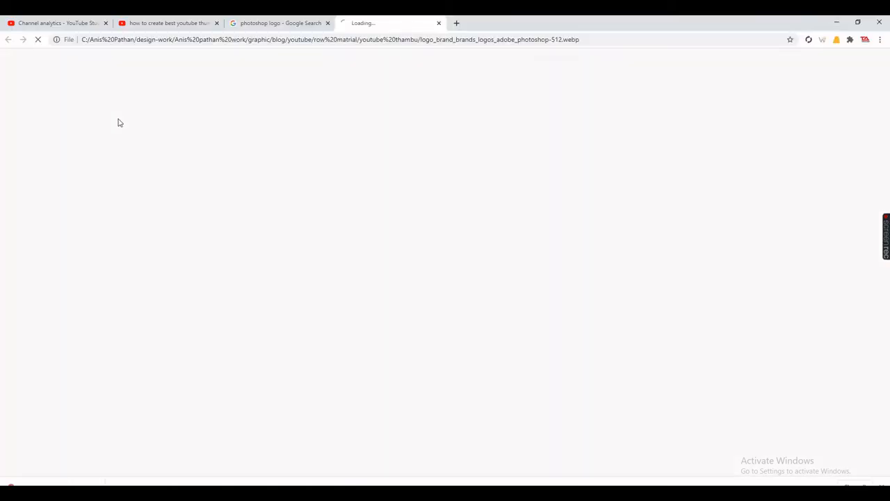
right_click(418, 216)
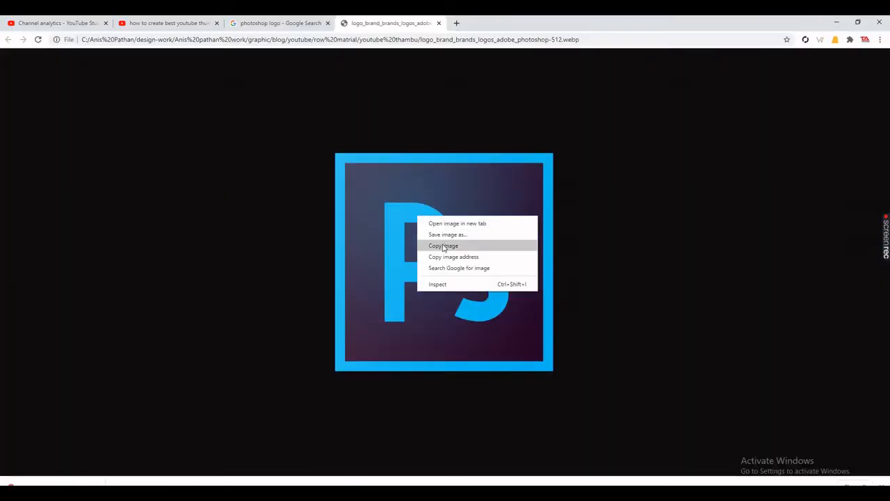
click(442, 246)
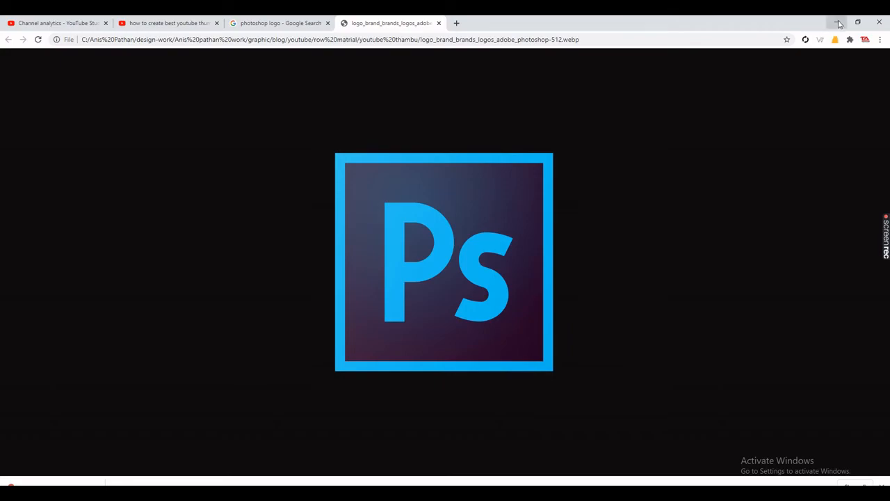
click(836, 22)
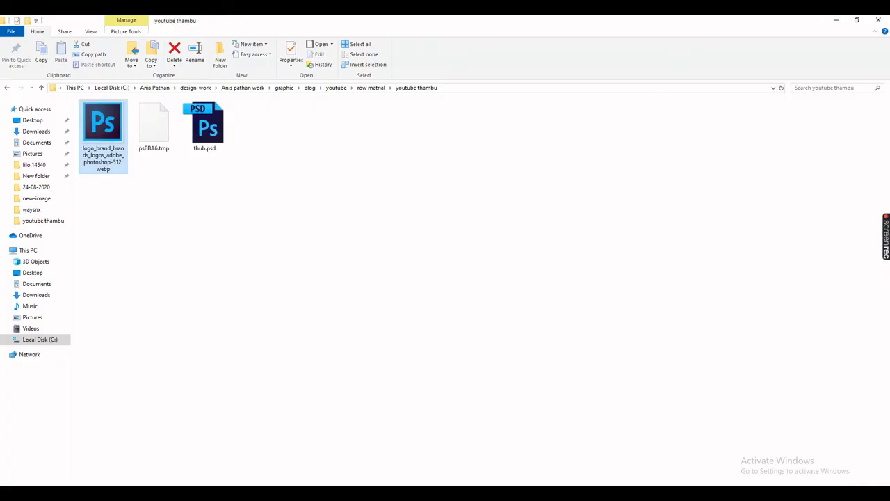
Step: Switch to Photoshop, paste the copied Photoshop logo into thub.psd and move it over the white rectangle
click(836, 20)
click(312, 319)
key(ctrl+v)
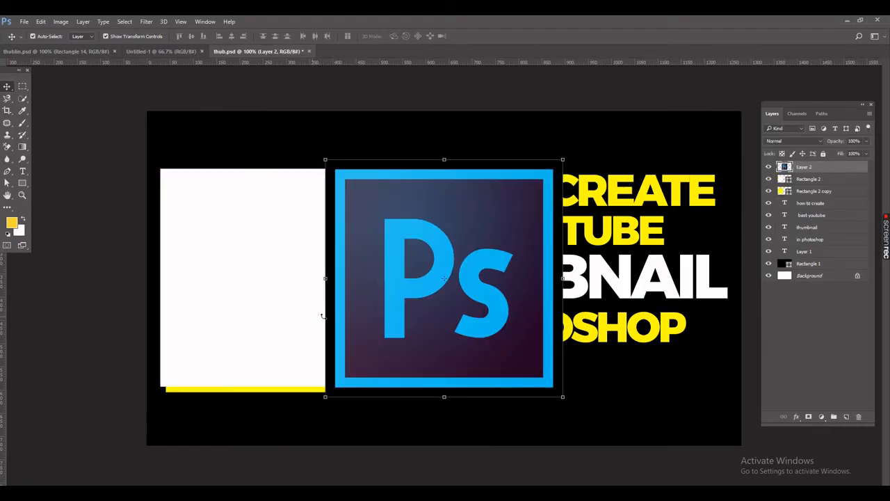
drag(481, 277, 318, 258)
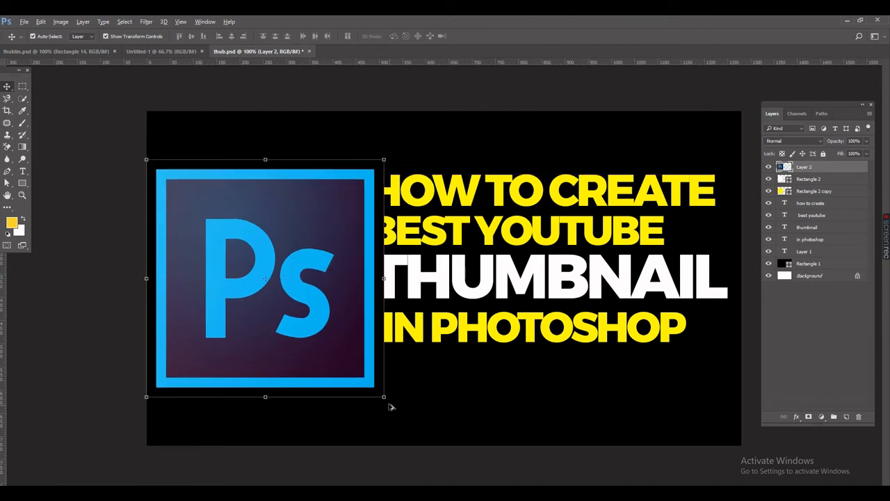
Step: Scale the Photoshop logo down to about 77% and position it inside the white rectangle, slightly above its vertical centre
drag(383, 396, 357, 369)
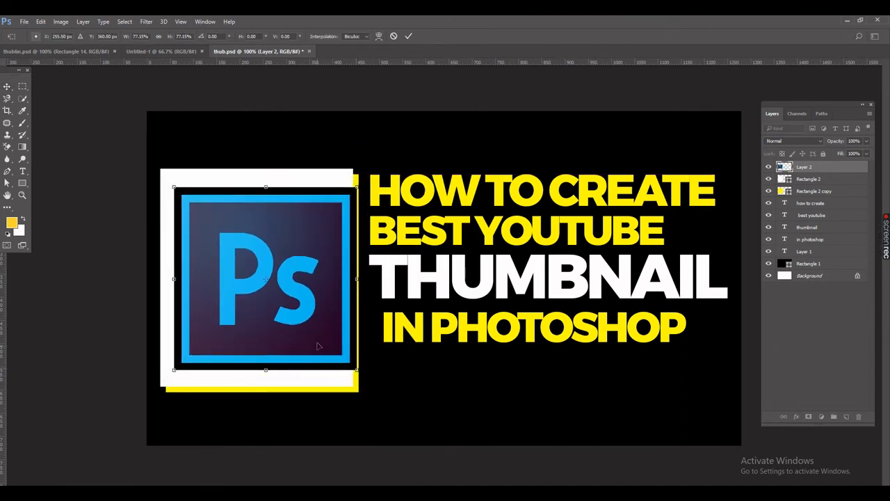
drag(317, 337, 309, 335)
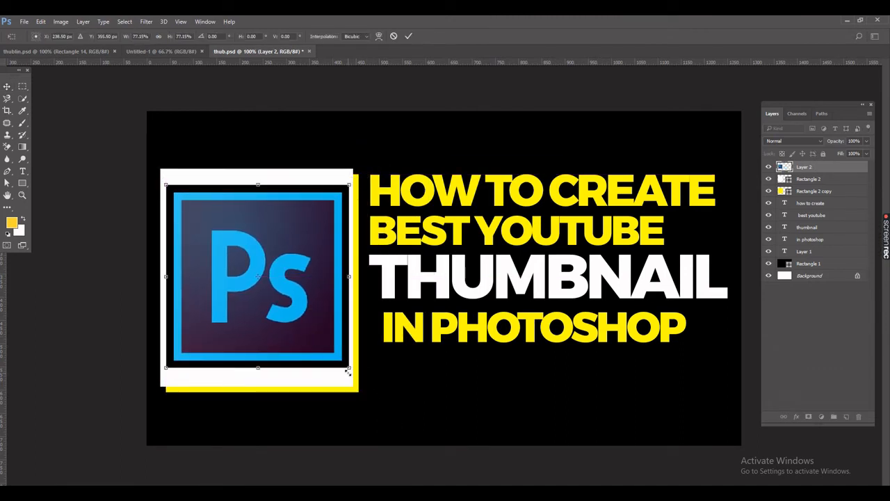
drag(348, 369, 347, 368)
key(Return)
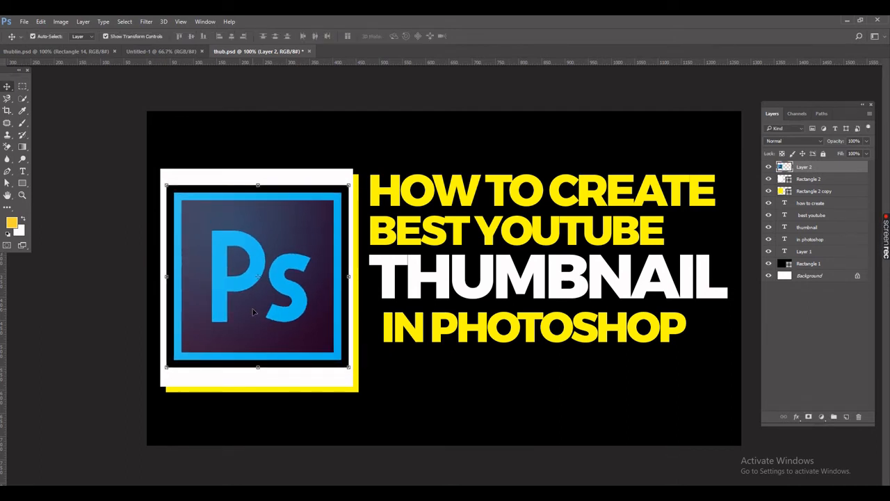
drag(313, 332, 309, 327)
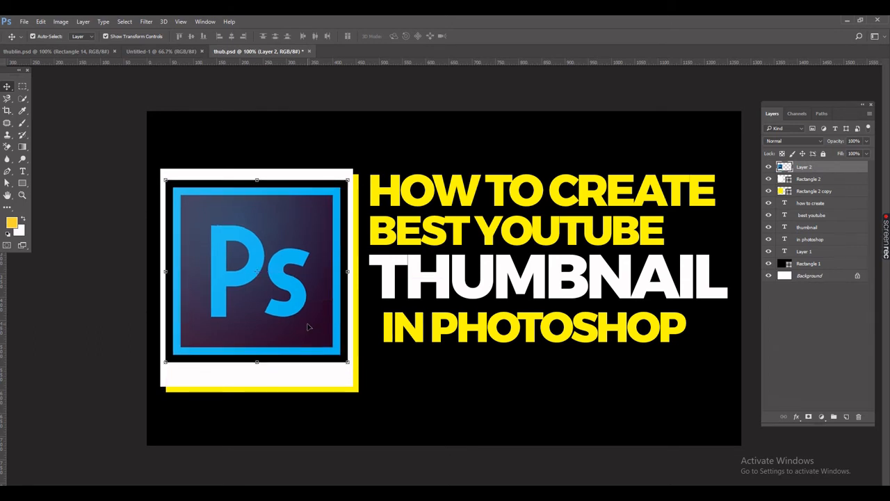